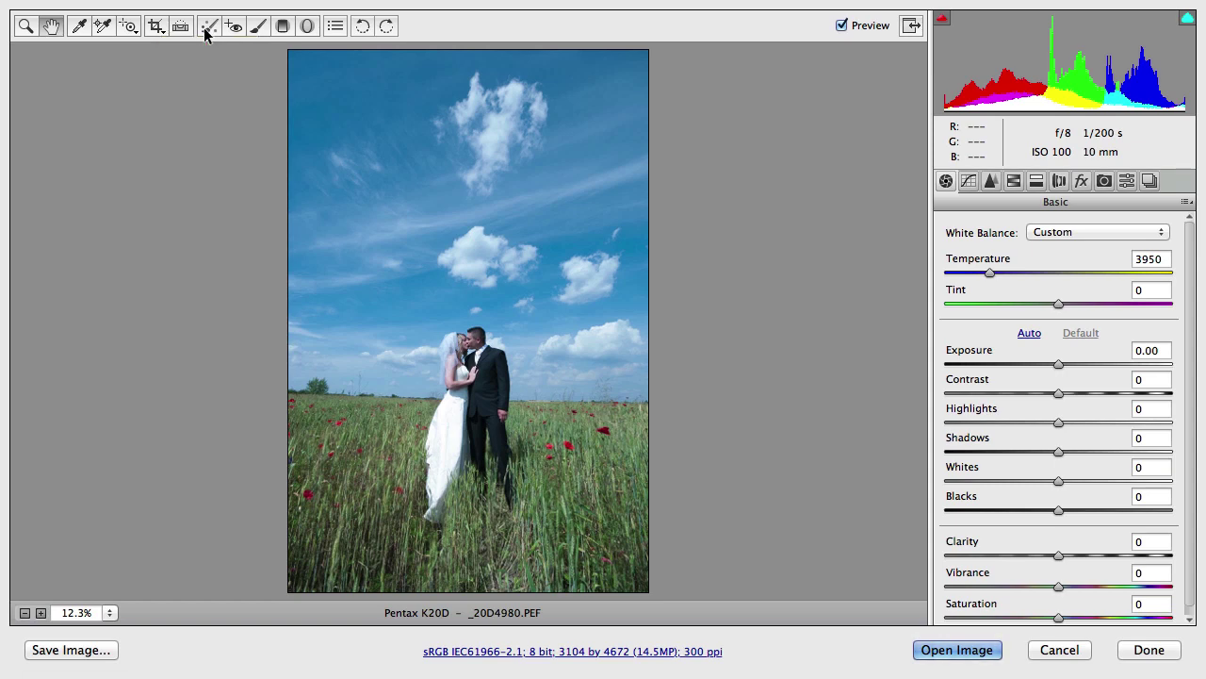
Step: Pick the Zoom and White Balance tools and zoom to 25% on the sky
left_click(22, 29)
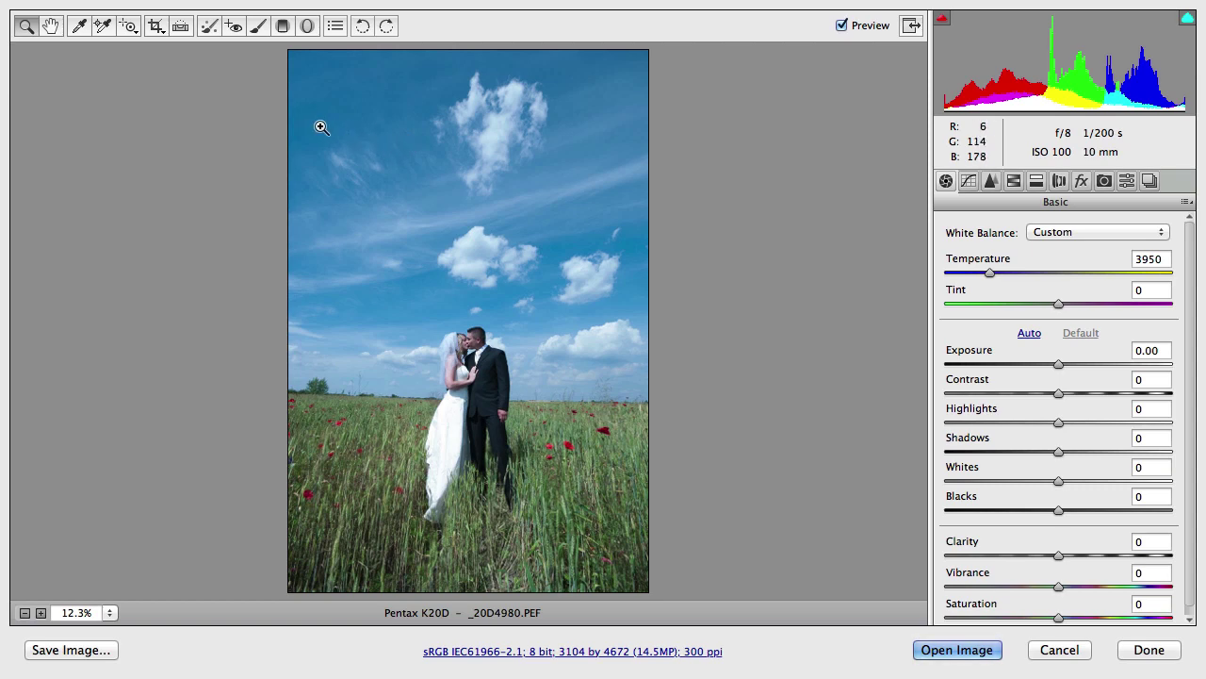
left_click(77, 27)
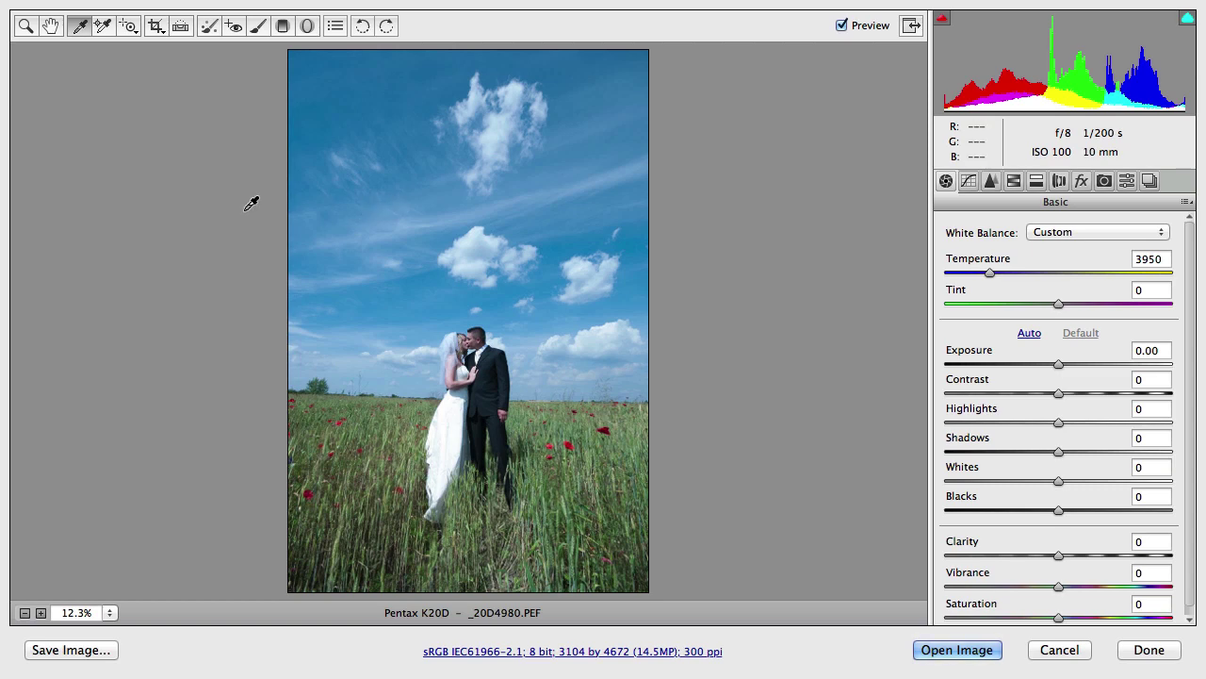
left_click(415, 222)
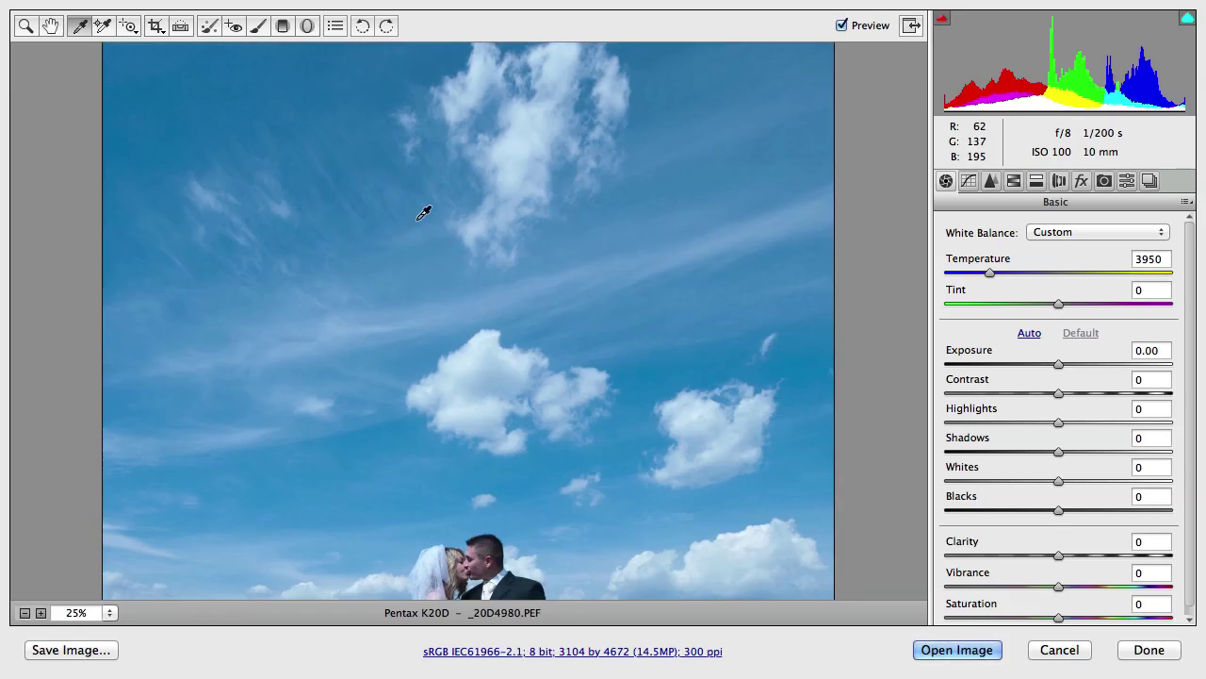
key("alt")
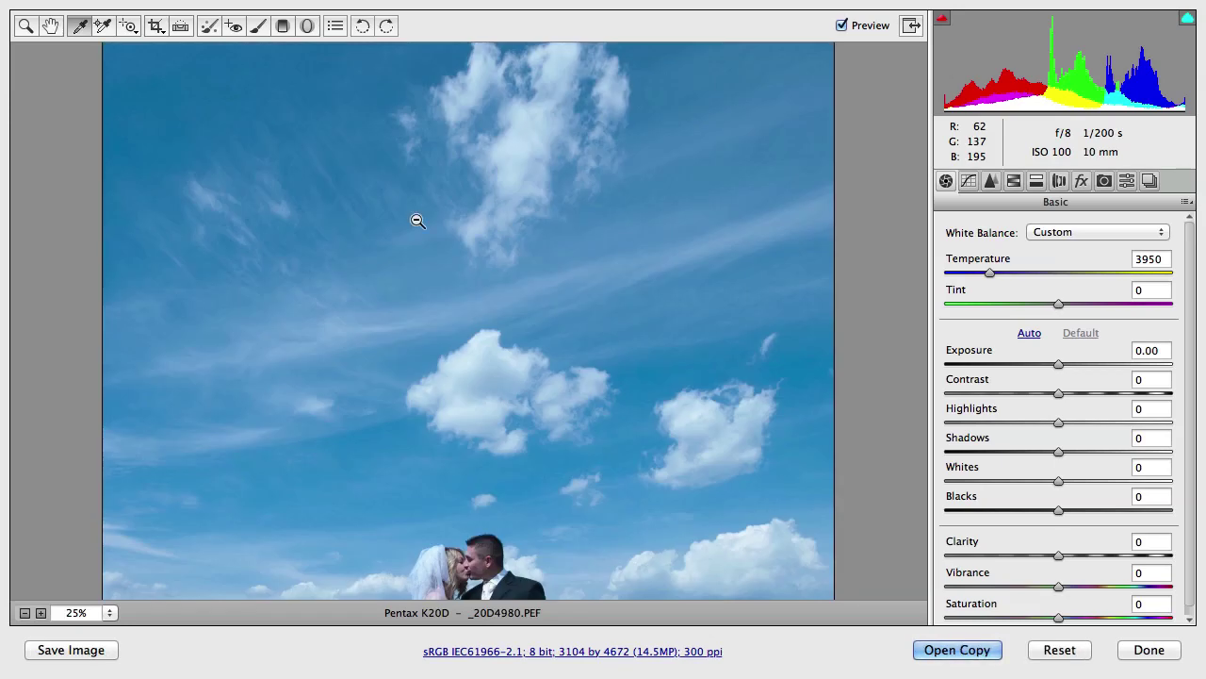
Step: Zoom out, then zoom back in and pan to frame the couple and poppy field
left_click(425, 356, "alt")
left_click(425, 354, "alt")
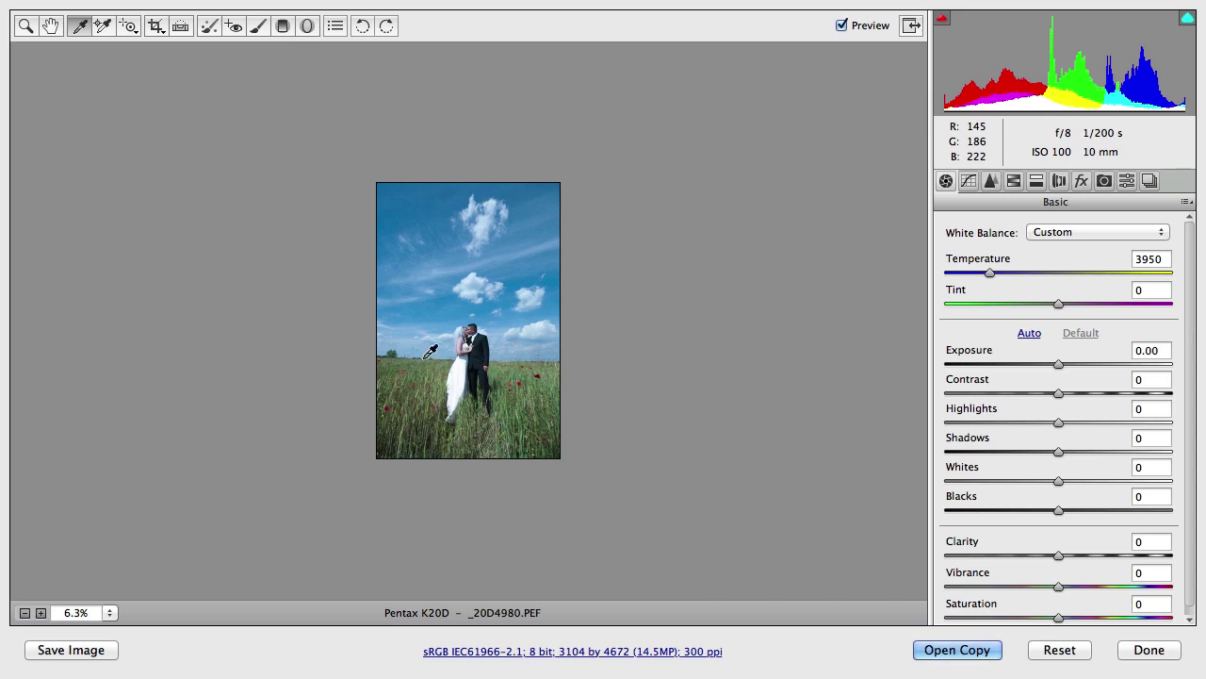
left_click(440, 305, "super")
left_click(440, 304, "super")
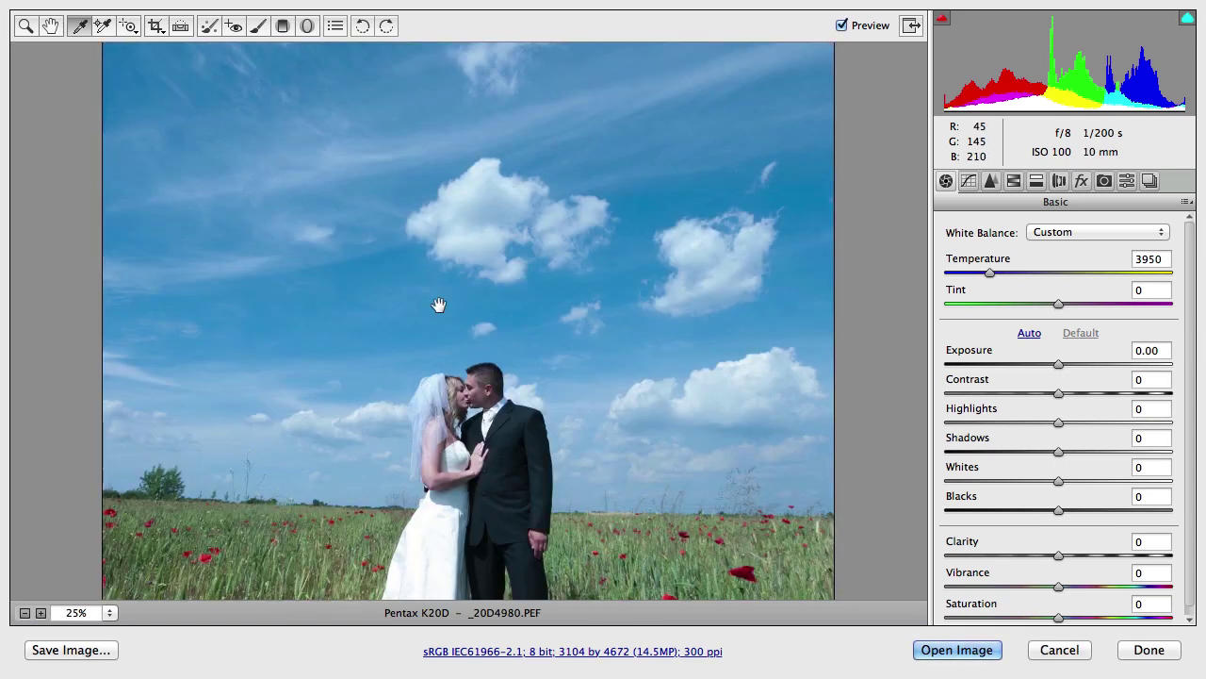
left_click_drag(439, 304, 294, 94)
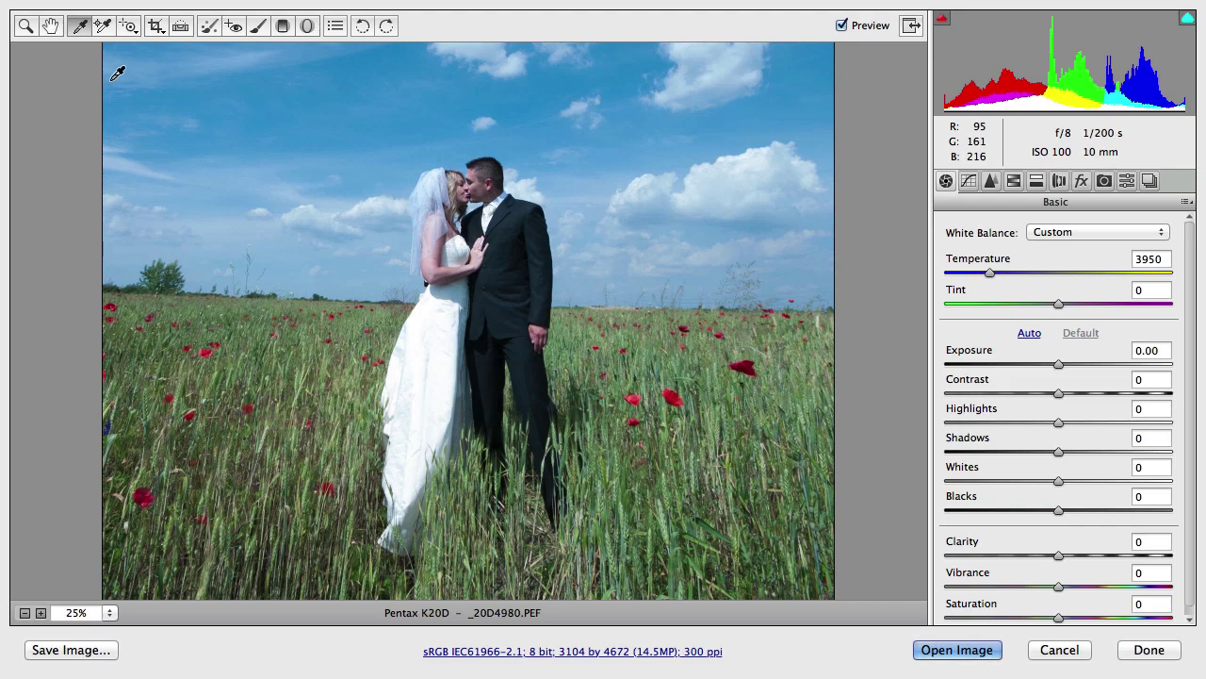
Step: Select the White Balance tool in the toolbar
left_click(77, 27)
Step: Sample the bride's dress for Temperature 5500, Tint +4, fit the photo, and undo a cooler test
left_click(449, 288)
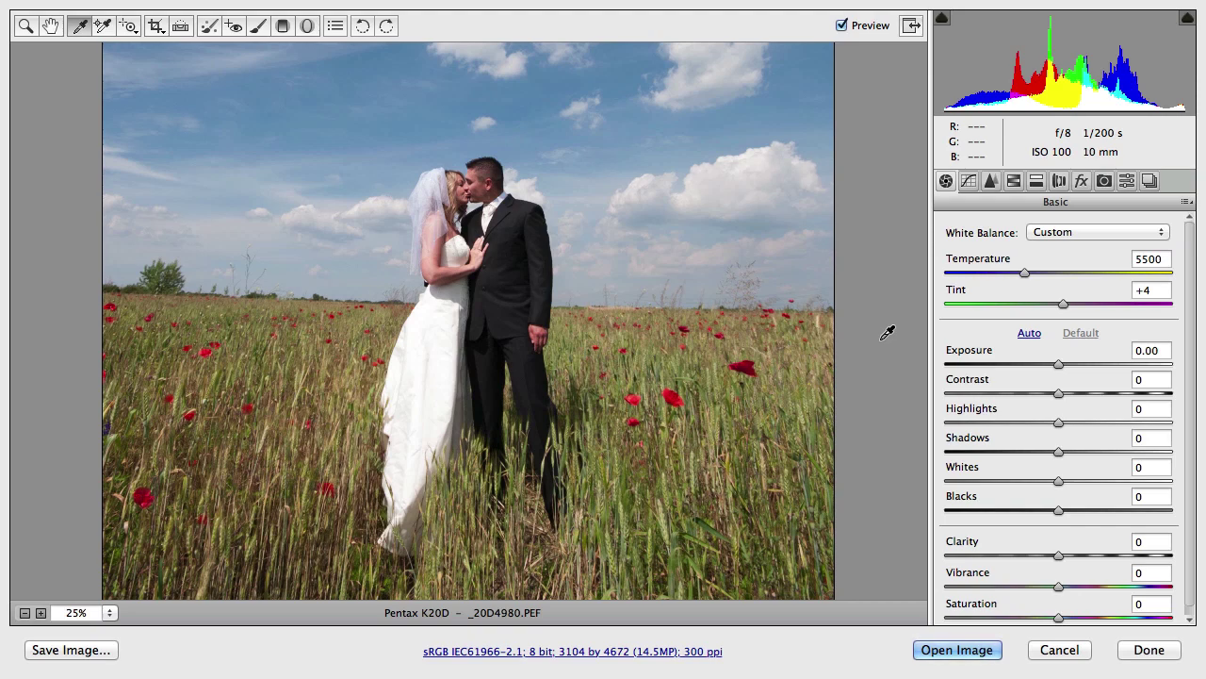
key("super+0")
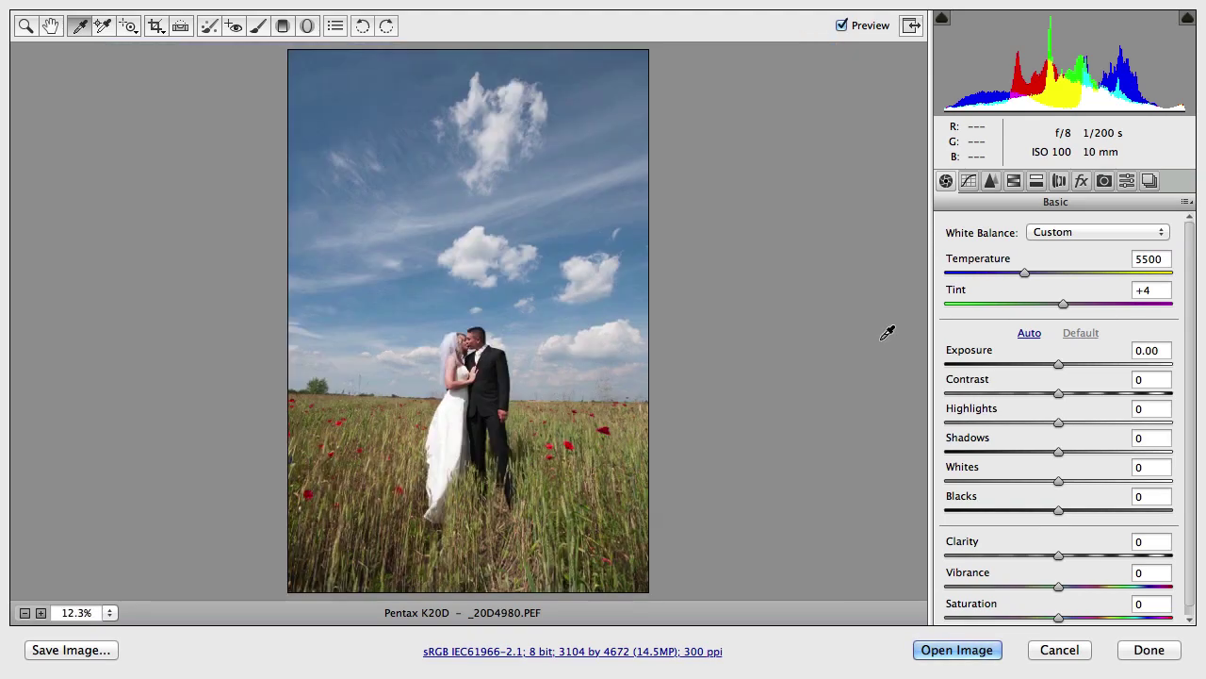
left_click(986, 272)
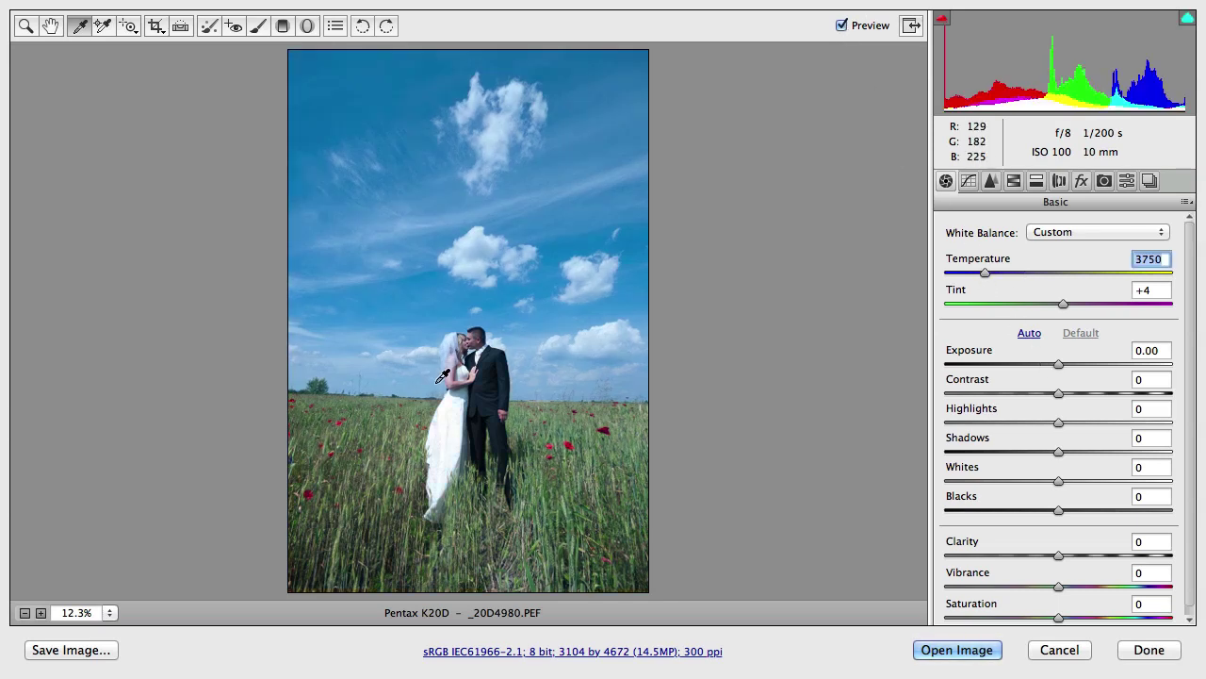
key("super+z")
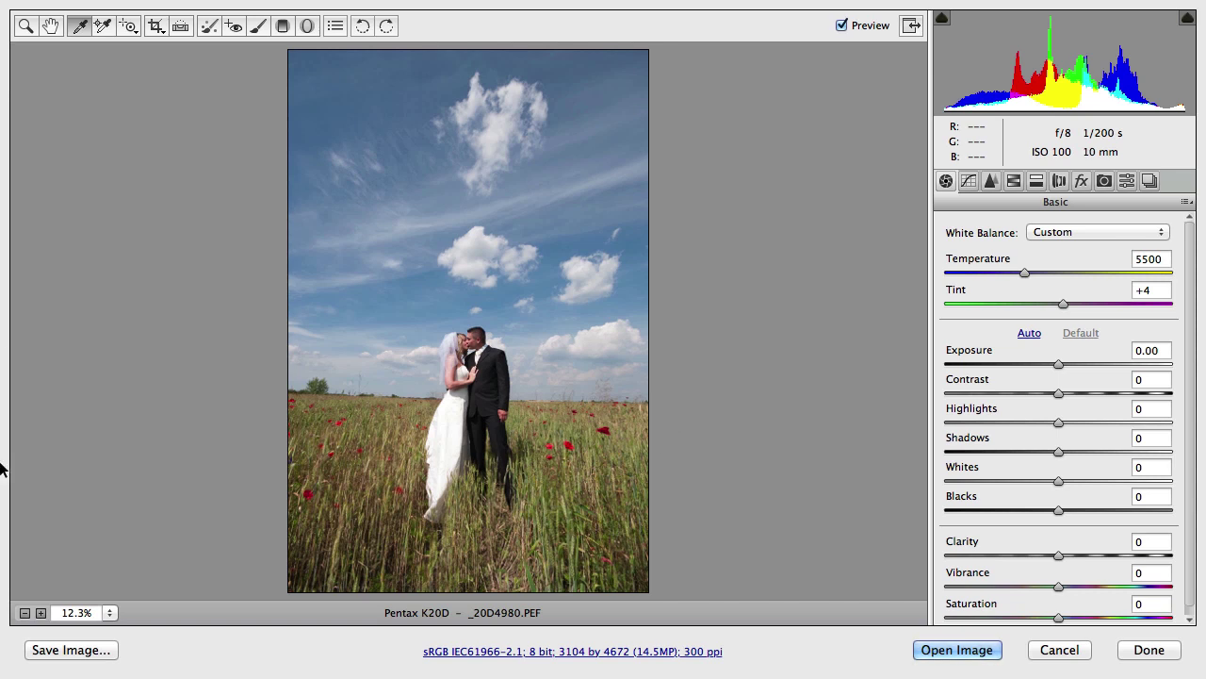
left_click(104, 26)
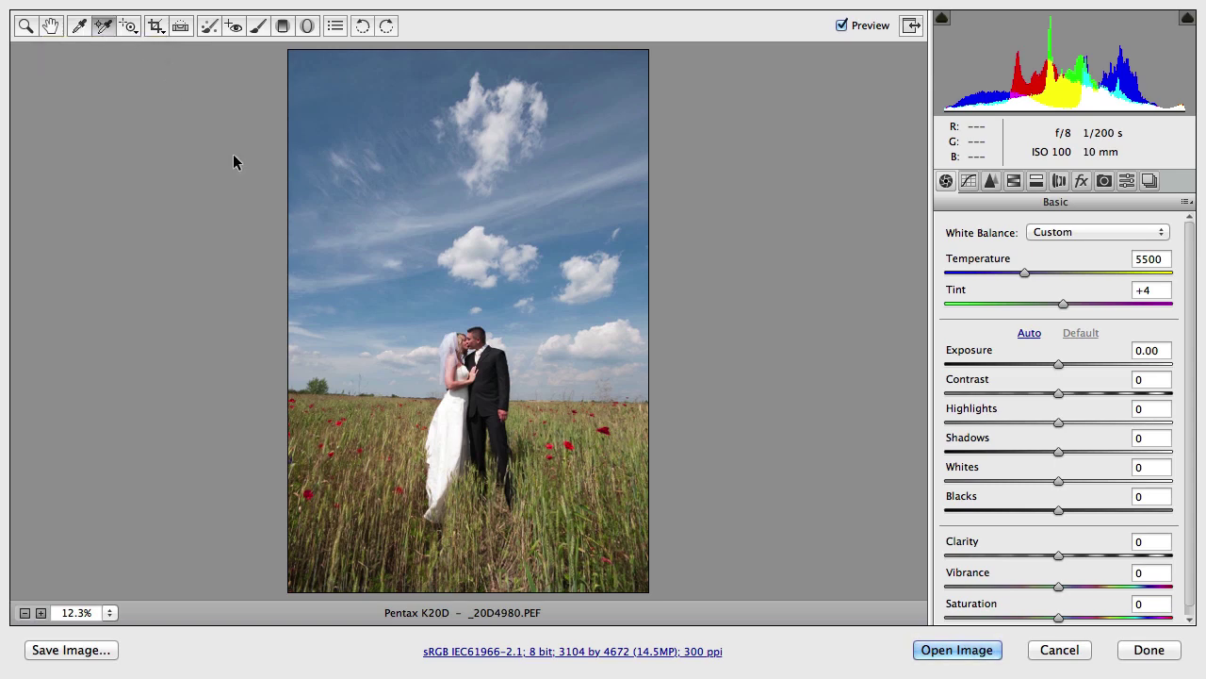
left_click(462, 391)
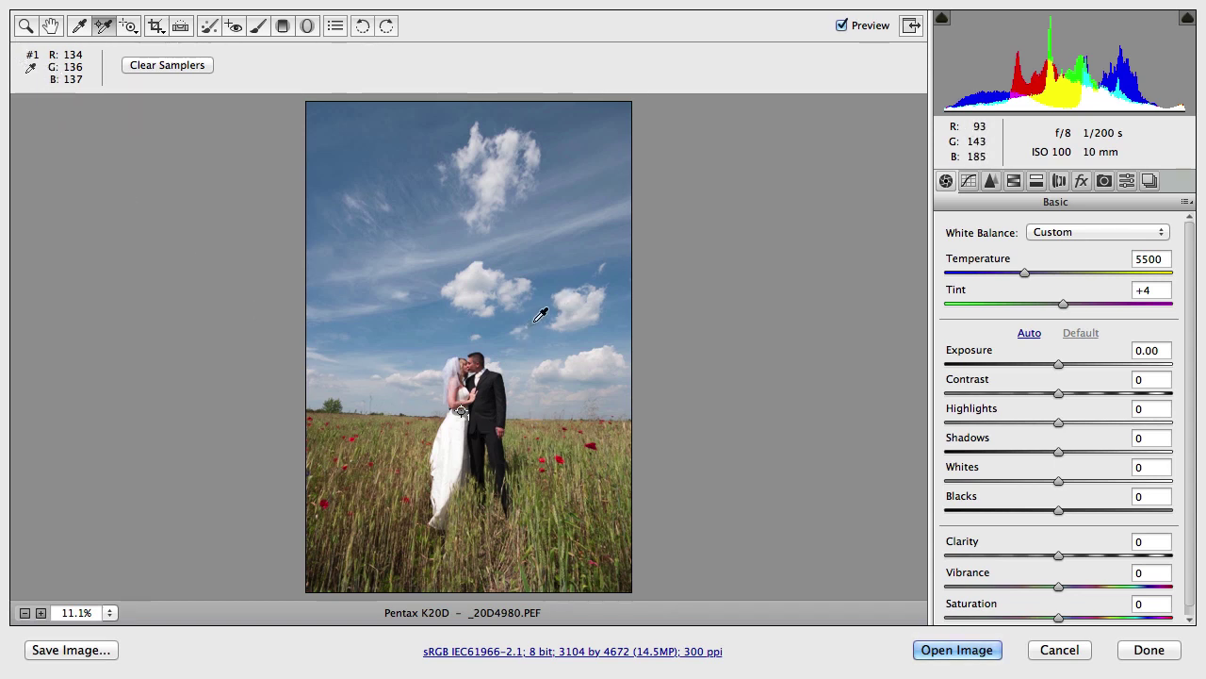
left_click(488, 385)
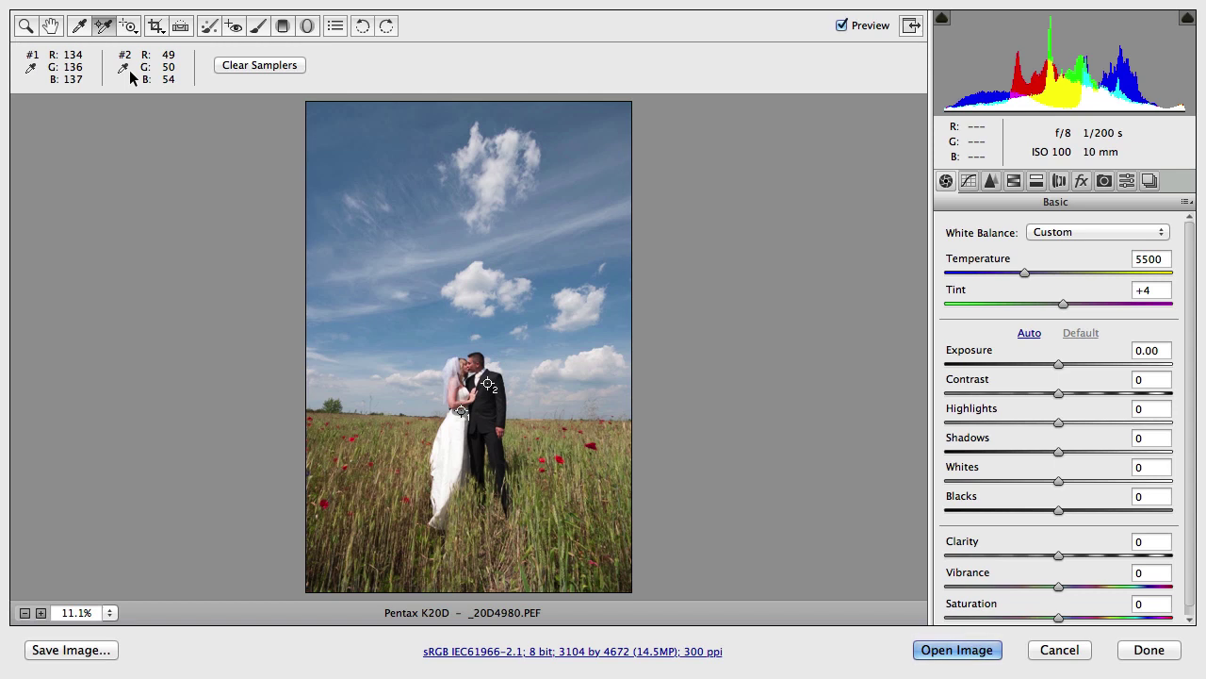
left_click(240, 65)
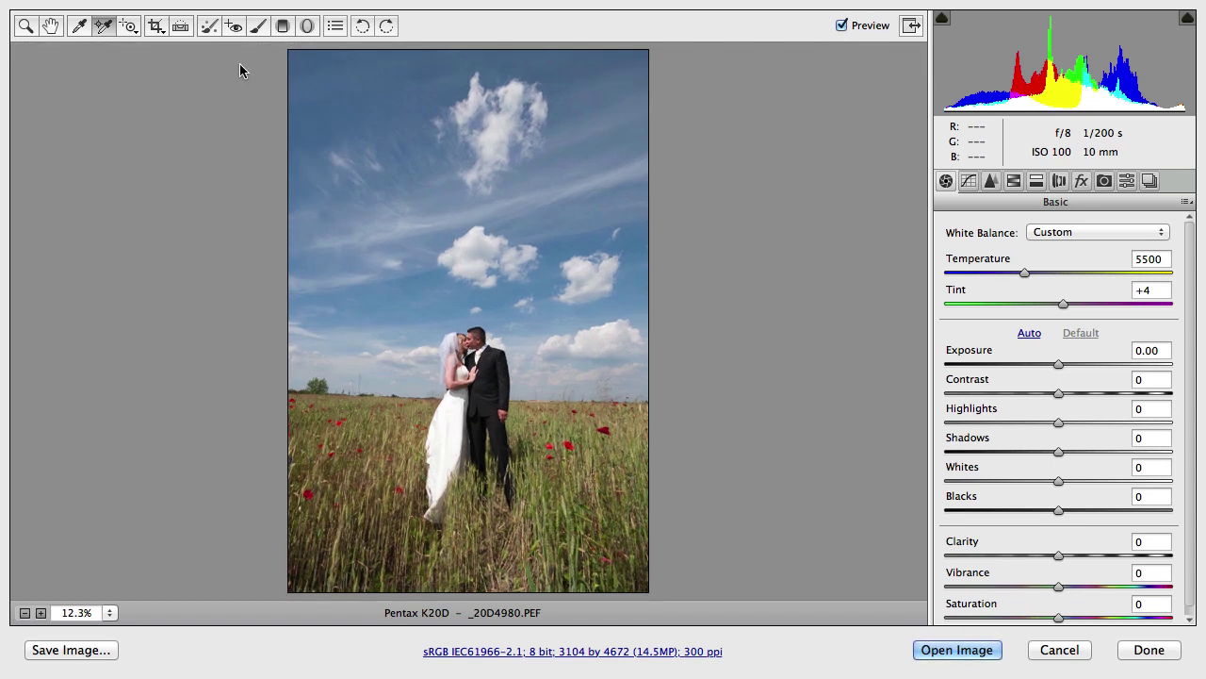
Step: Set the targeted adjustment to Parametric Curve and clear the earlier tone-curve adjustments
left_click(128, 29)
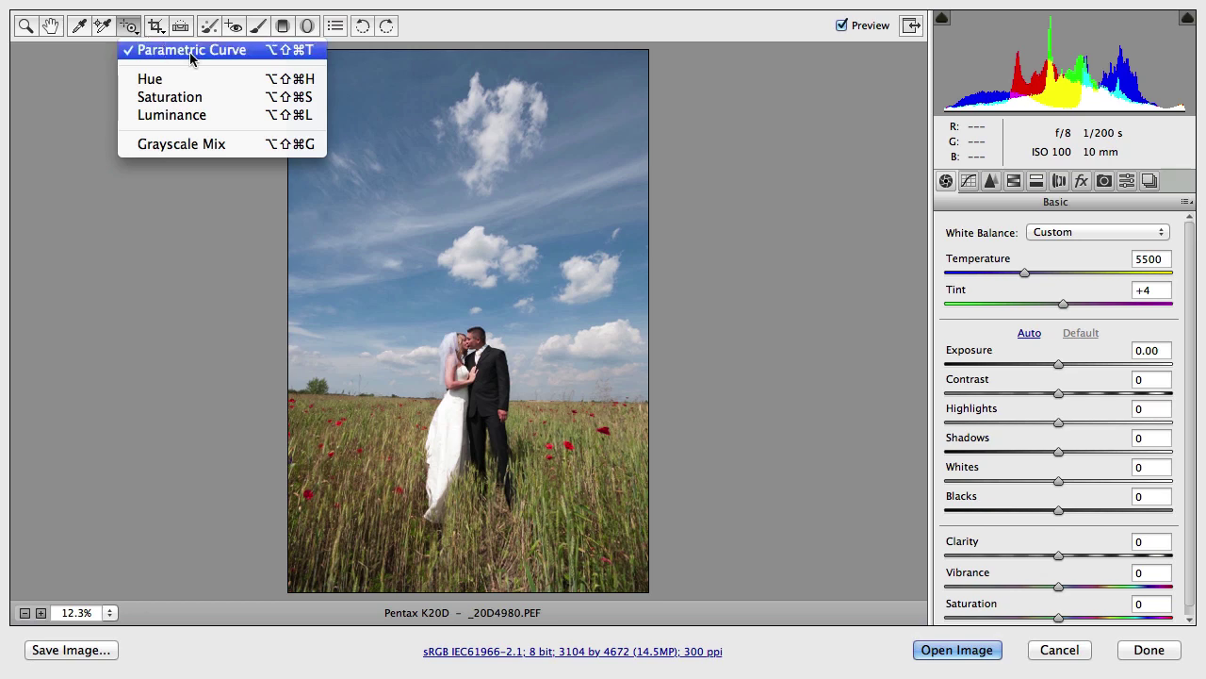
left_click(183, 145)
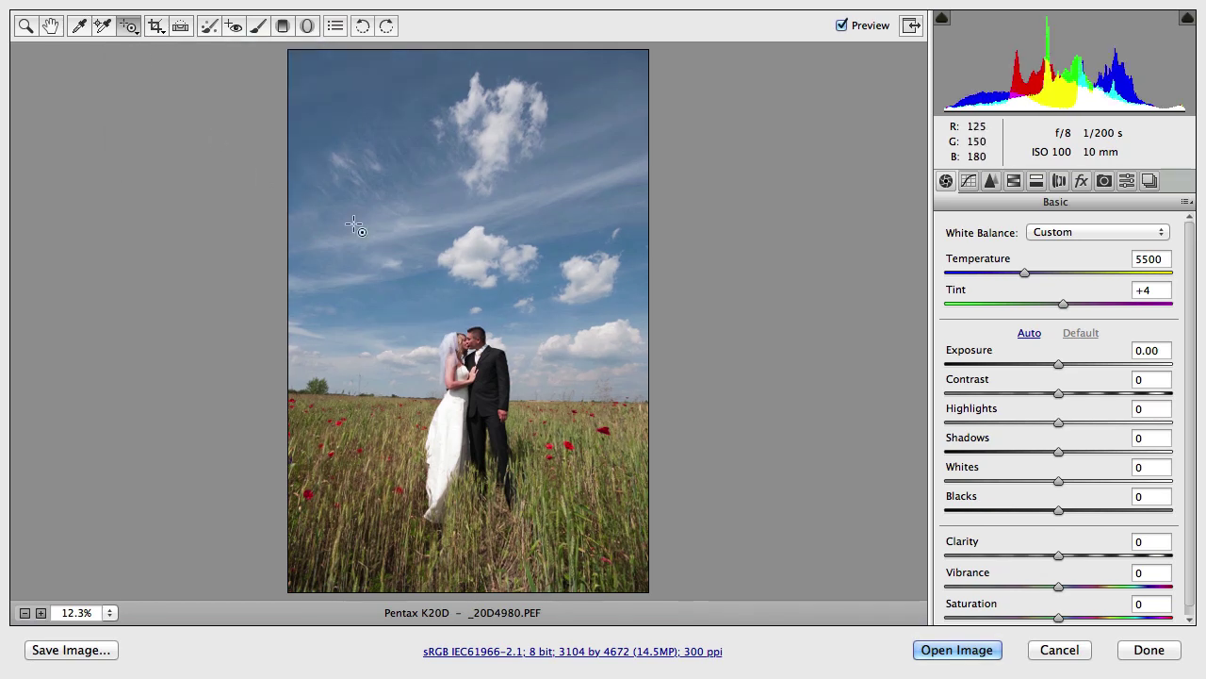
left_click(125, 25)
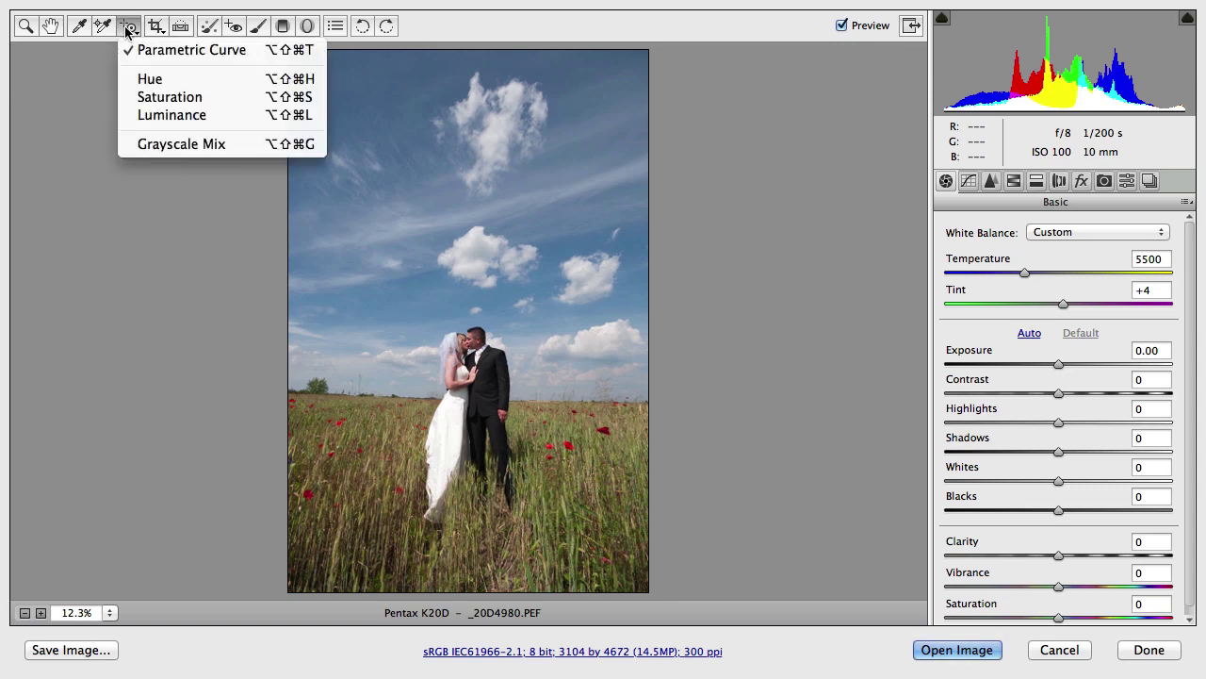
left_click(129, 29)
left_click(968, 181)
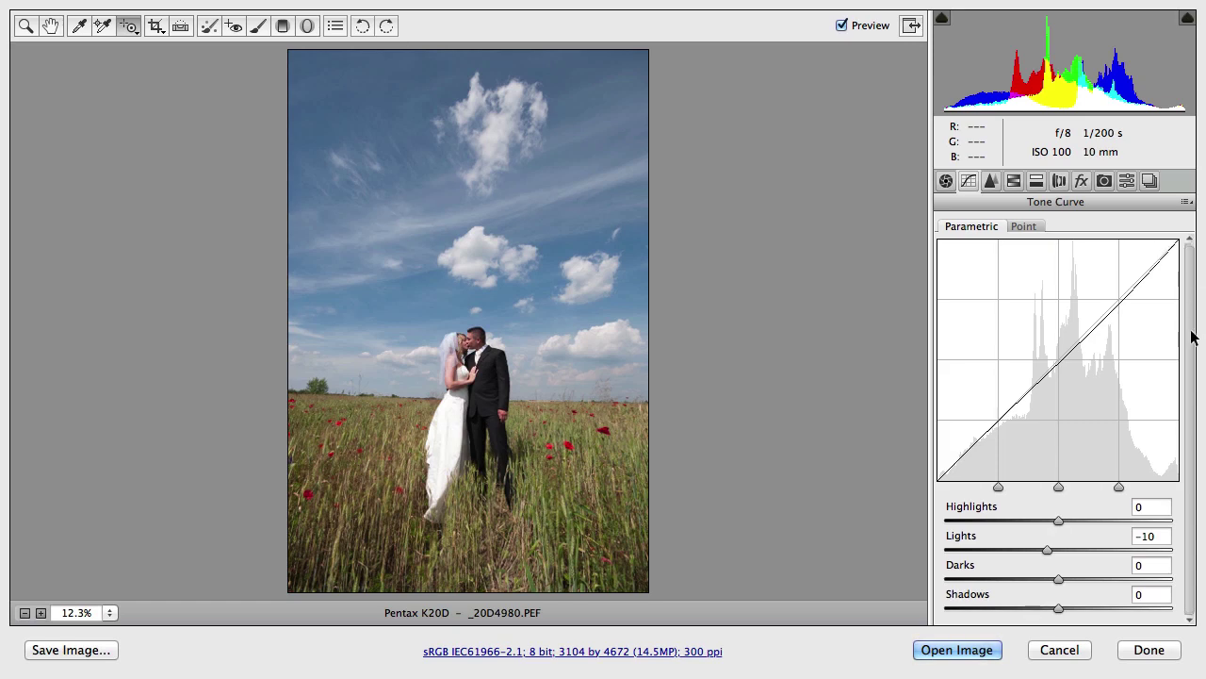
left_click(1185, 203)
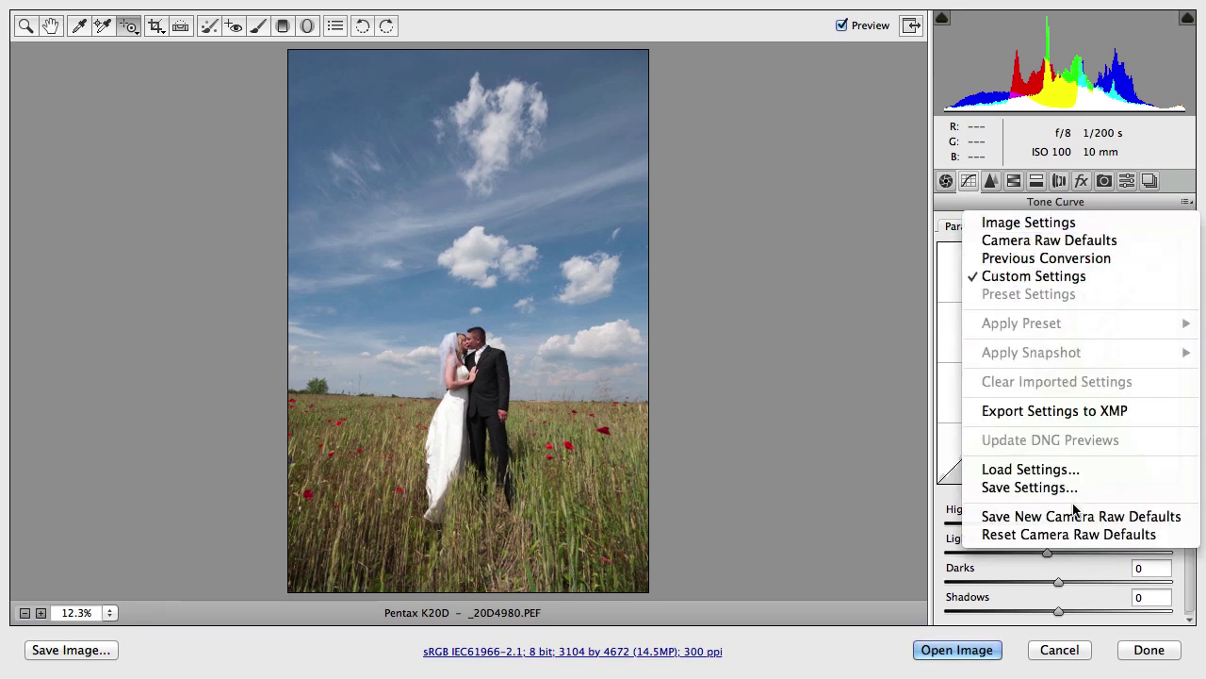
left_click(1071, 534)
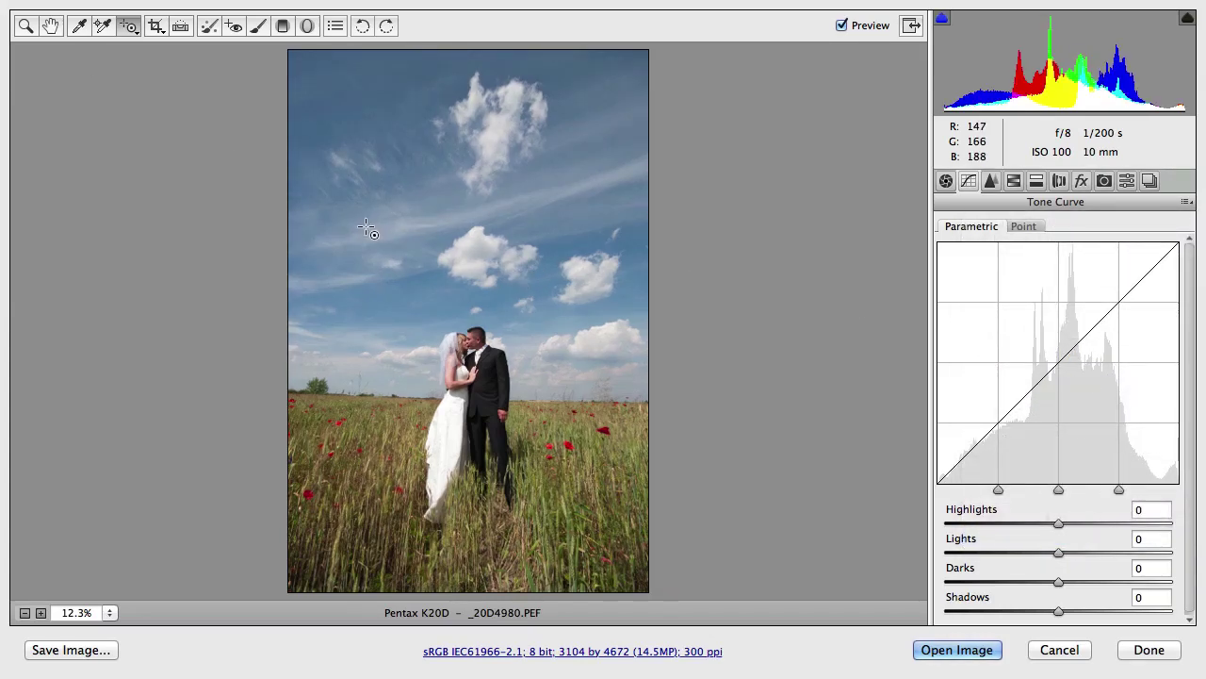
Step: Drag on the sky and groom's suit to set Lights +16 and Shadows +32
left_click_drag(368, 230, 22, 7)
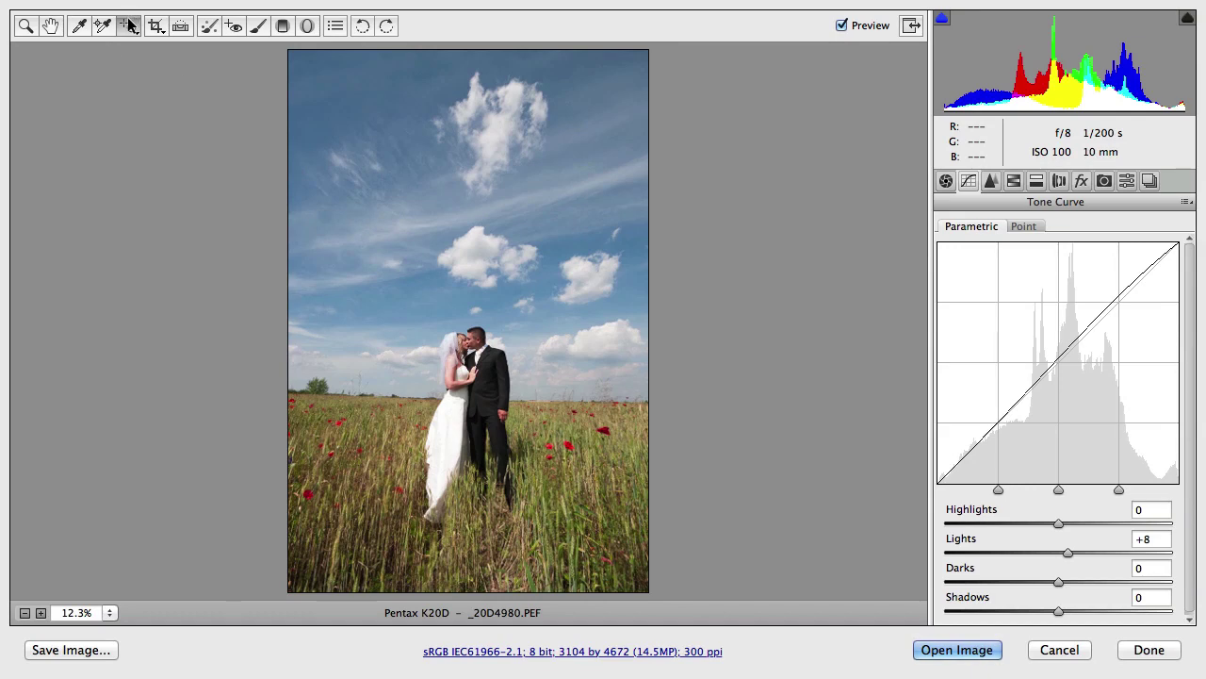
mouse_move(367, 236)
left_mouse_down()
mouse_move(389, 232)
mouse_move(258, 223)
mouse_move(411, 235)
mouse_move(298, 223)
mouse_move(387, 216)
mouse_move(339, 226)
mouse_move(363, 228)
left_mouse_up()
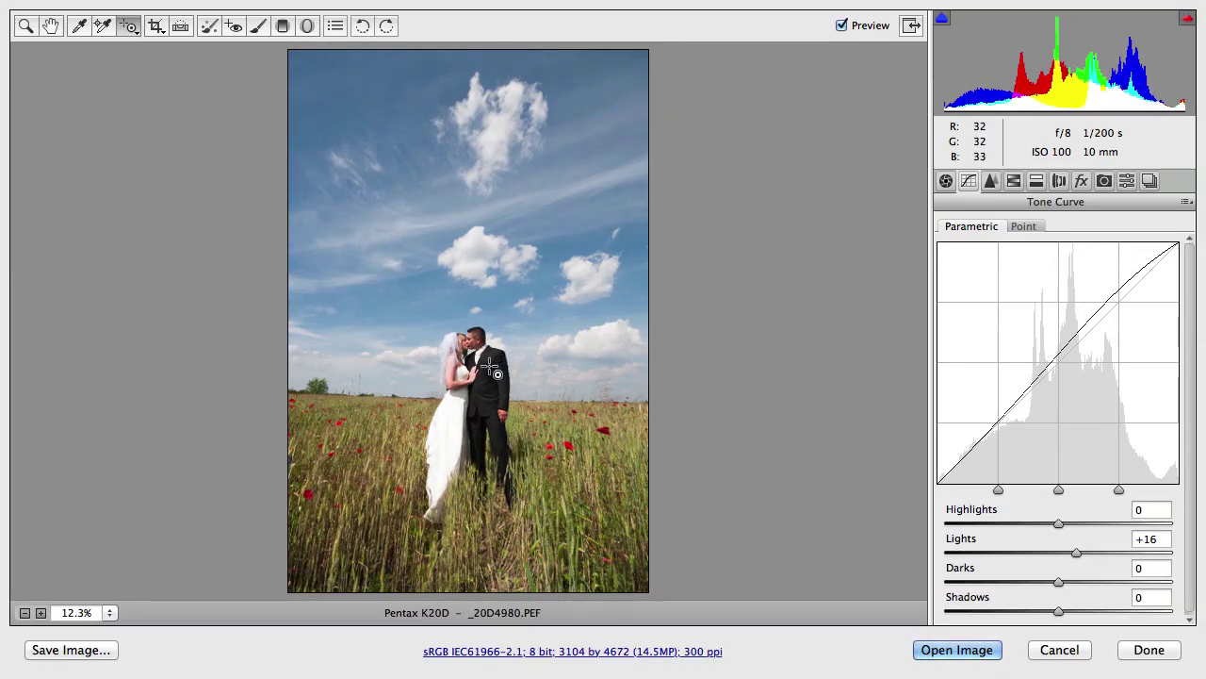
left_click_drag(488, 365, 519, 372)
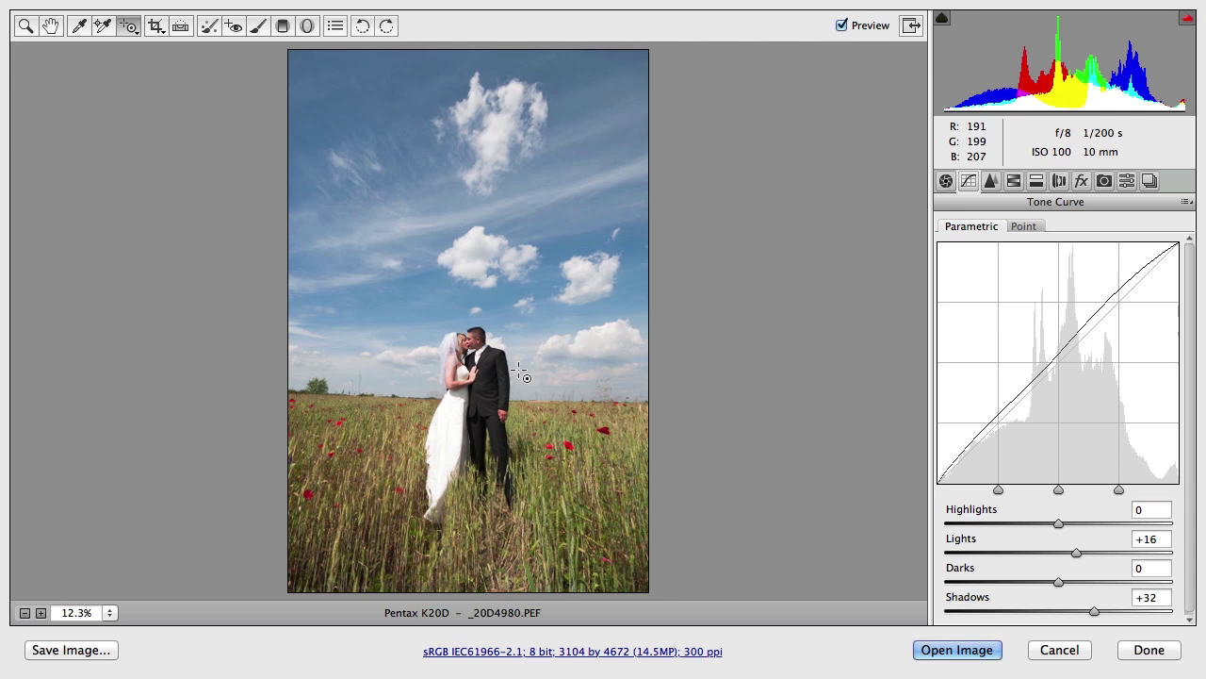
Step: Reset all settings to Camera Raw Defaults and switch the targeted adjustment to HSL Saturation
left_click(131, 28)
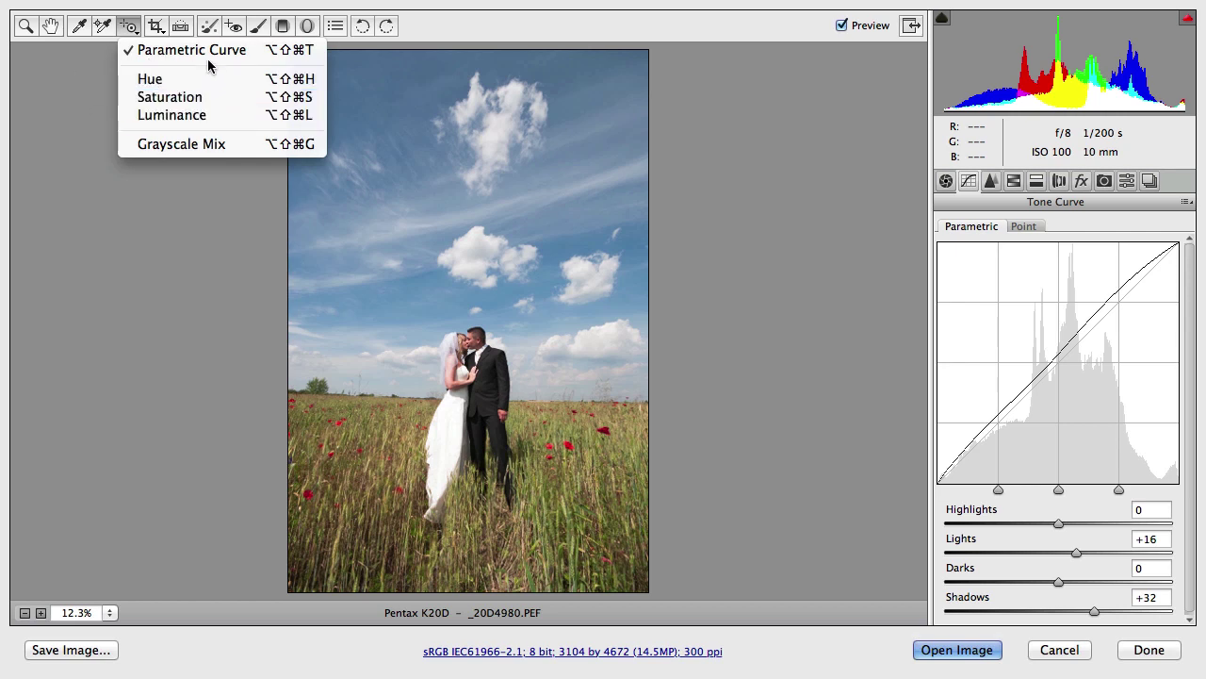
left_click(89, 124)
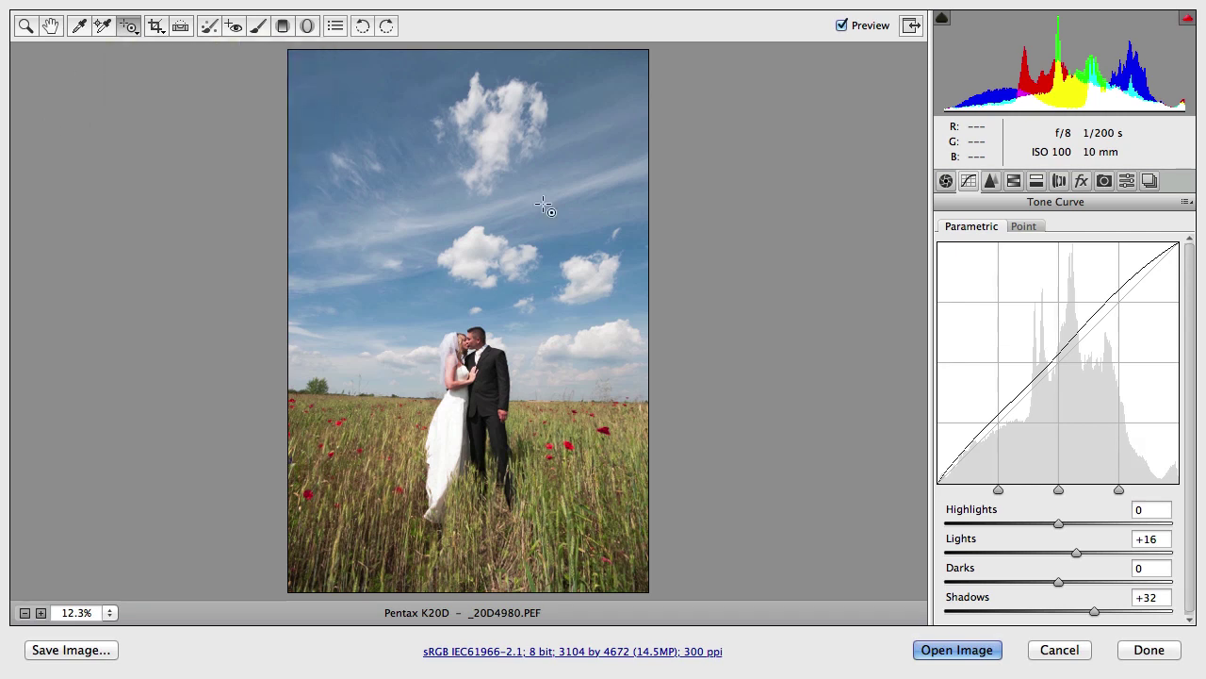
left_click(1186, 203)
left_click(1190, 205)
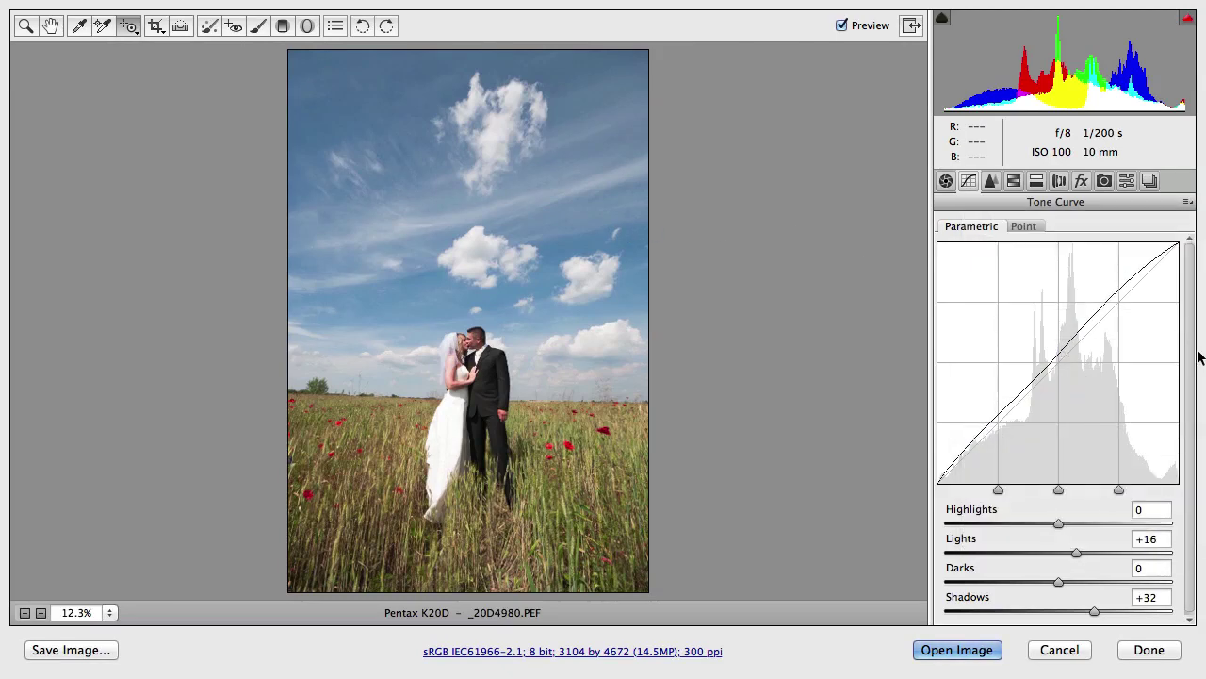
left_click(1185, 205)
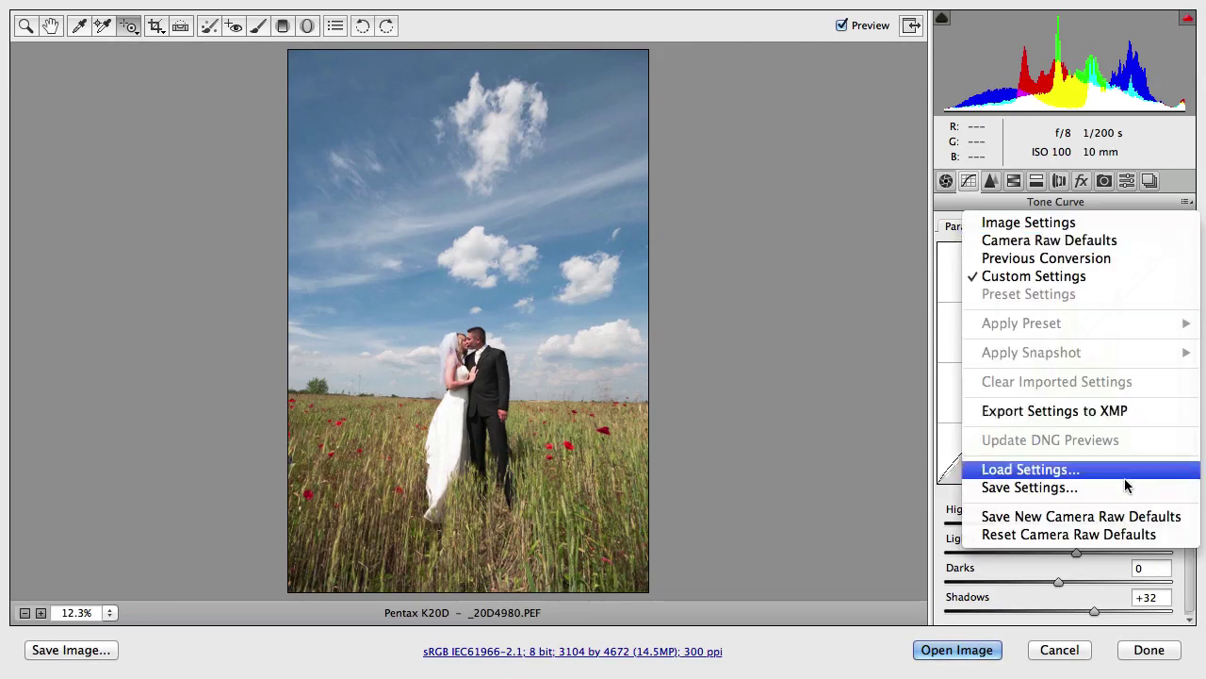
left_click(1112, 534)
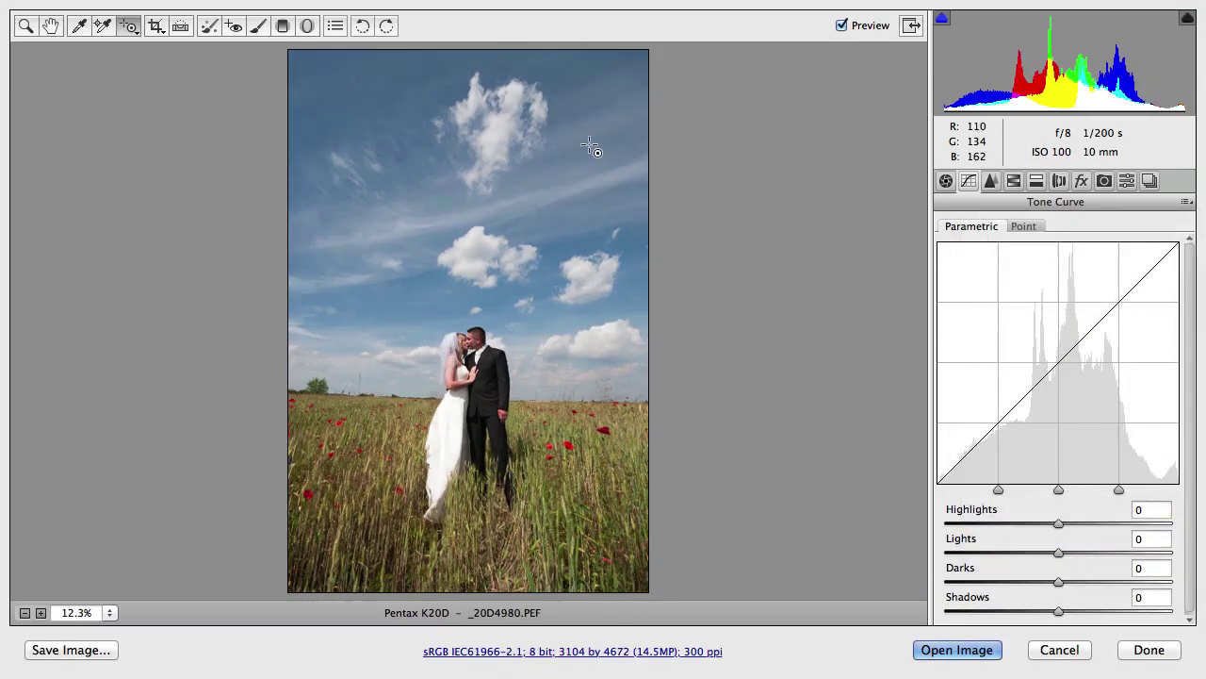
left_click(131, 26)
left_click(137, 97)
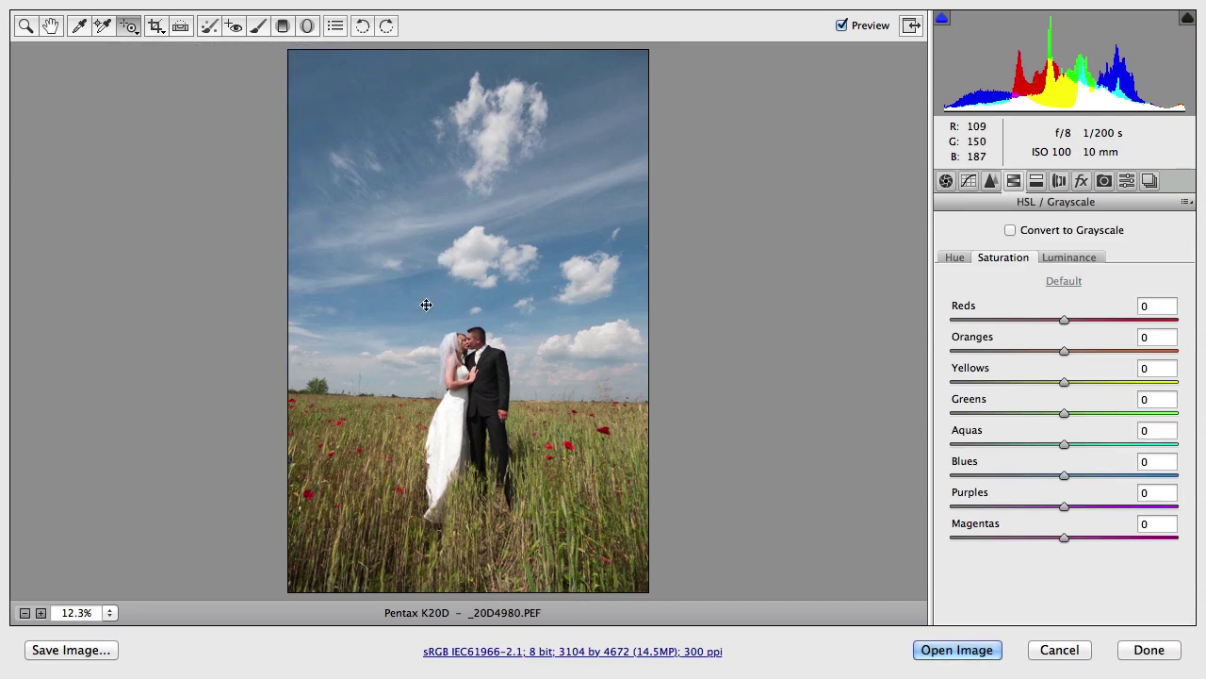
Step: Drag on the sky and grass to set Blues, Yellows and Greens to -100, Aquas -13
left_click_drag(423, 304, 178, 290)
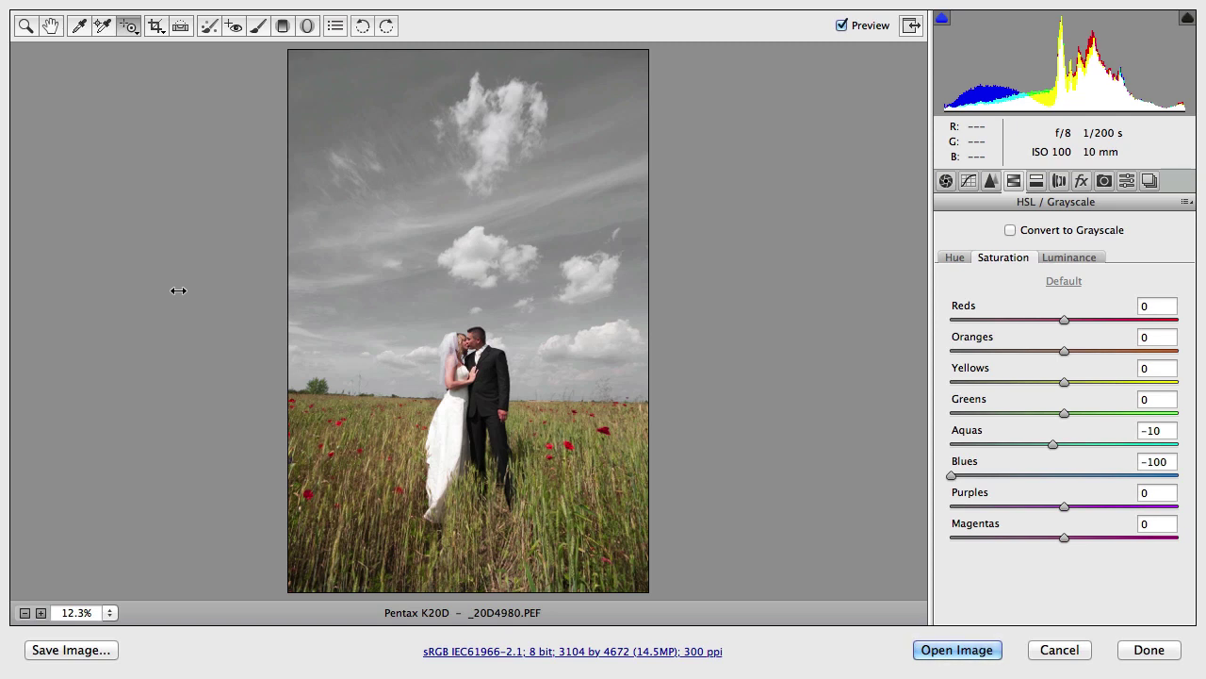
left_click_drag(191, 291, 89, 299)
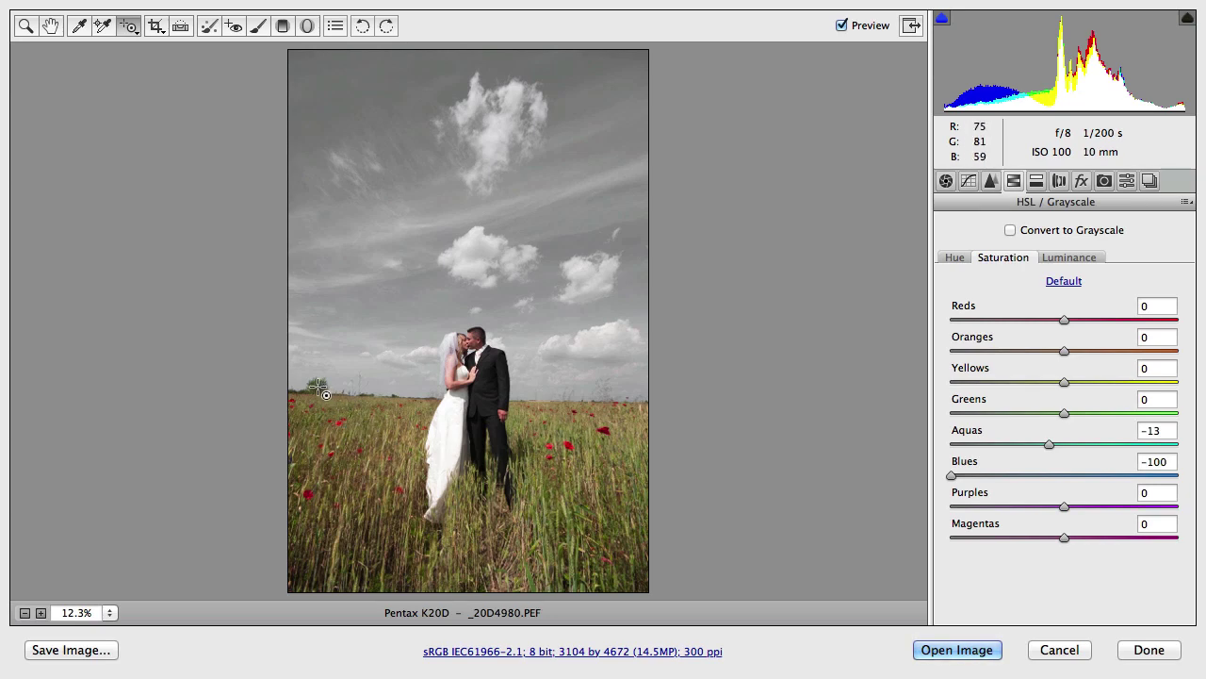
left_click_drag(319, 389, 4, 354)
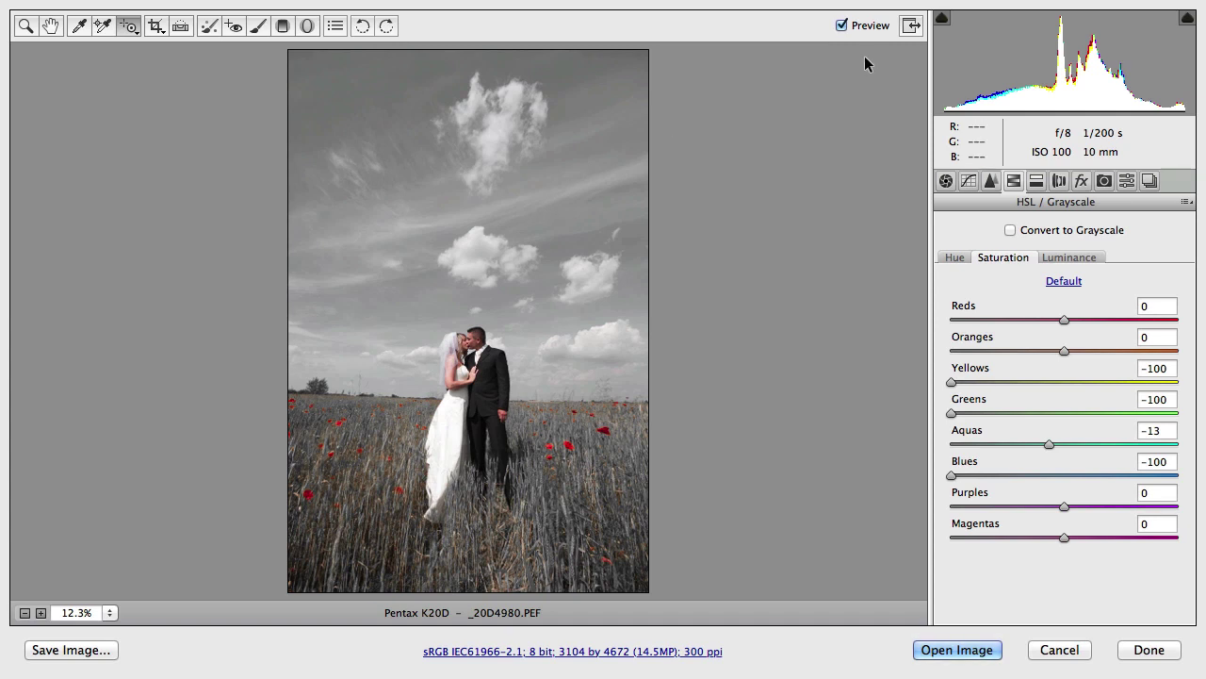
Step: Reset to Camera Raw Defaults to restore full colour, and select the Straighten tool
left_click(1187, 202)
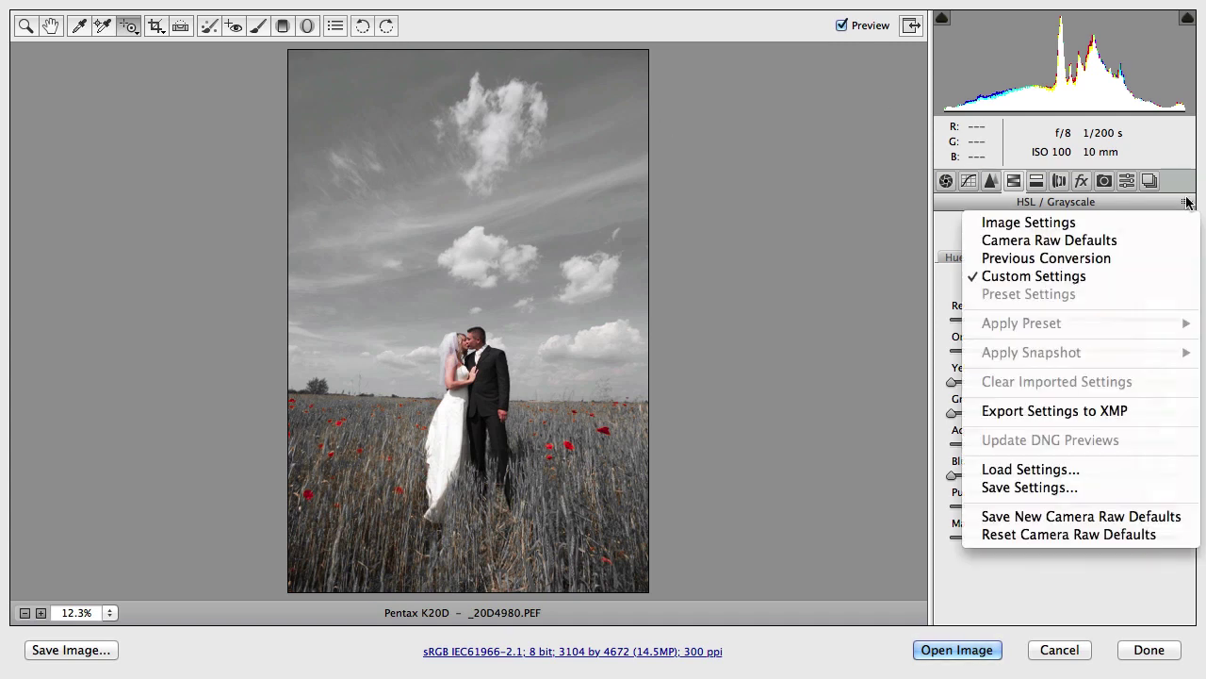
left_click(1071, 535)
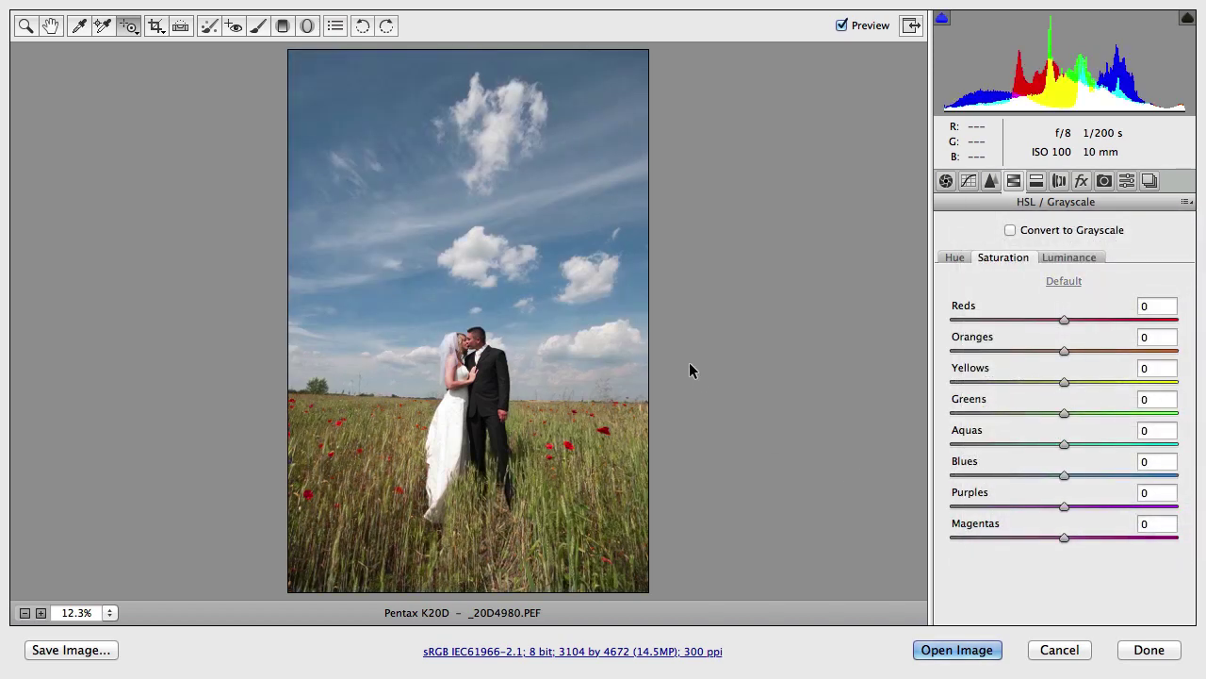
left_click(158, 27)
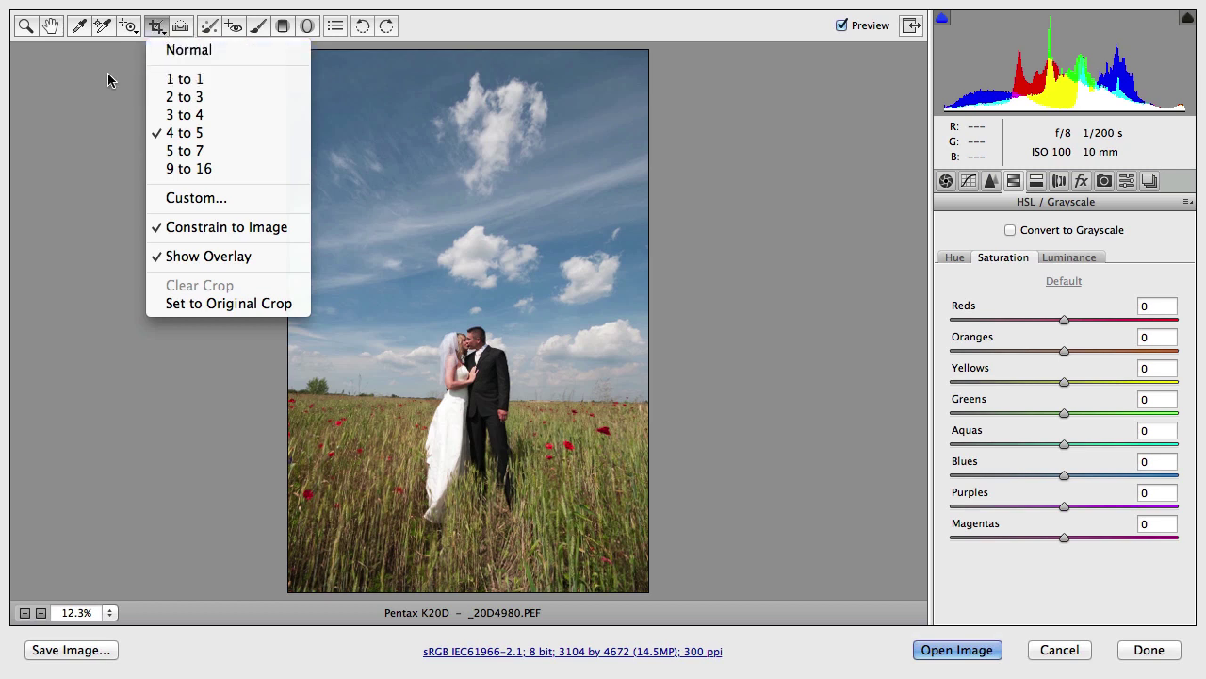
left_click(117, 109)
left_click(181, 29)
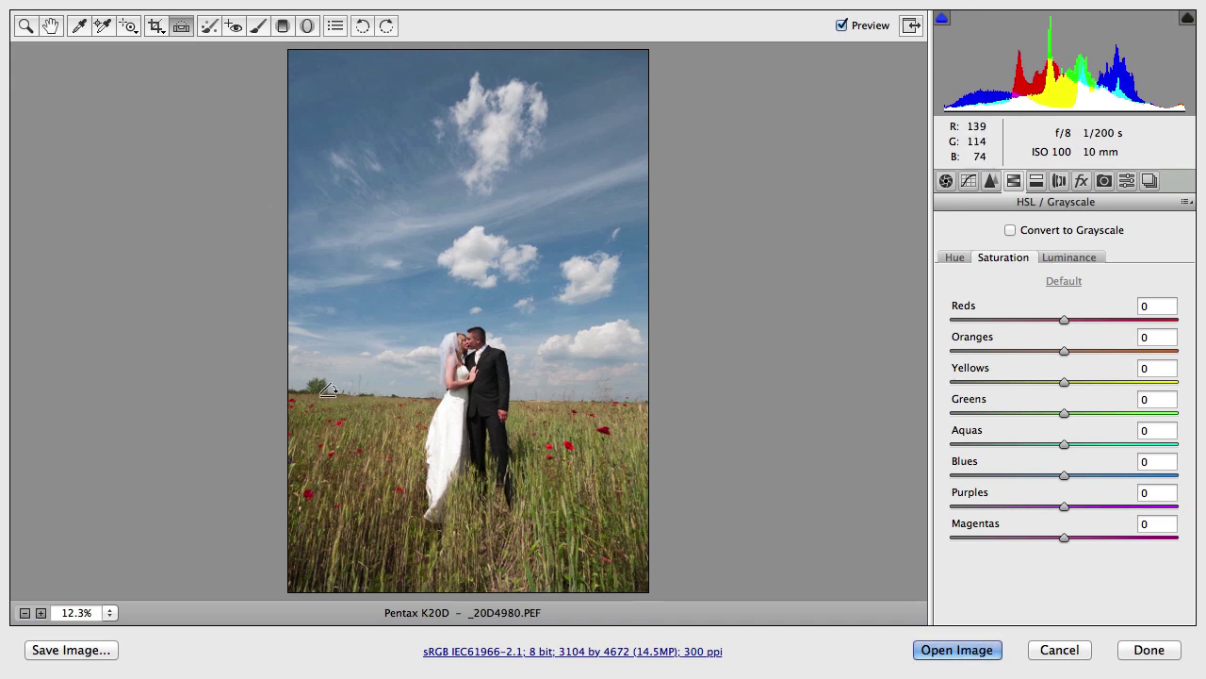
Step: Trace the horizon, raise the crop's top edge into the sky, and apply the 2958×4577 crop
left_click_drag(308, 396, 642, 400)
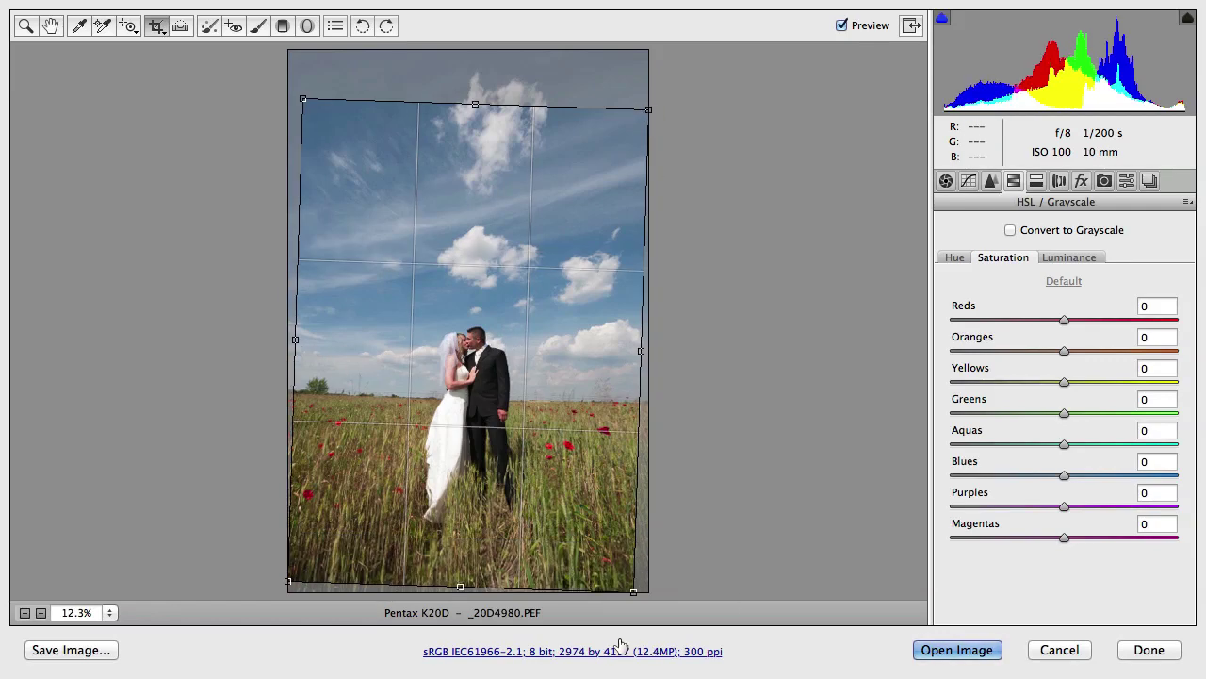
left_click_drag(639, 591, 648, 585)
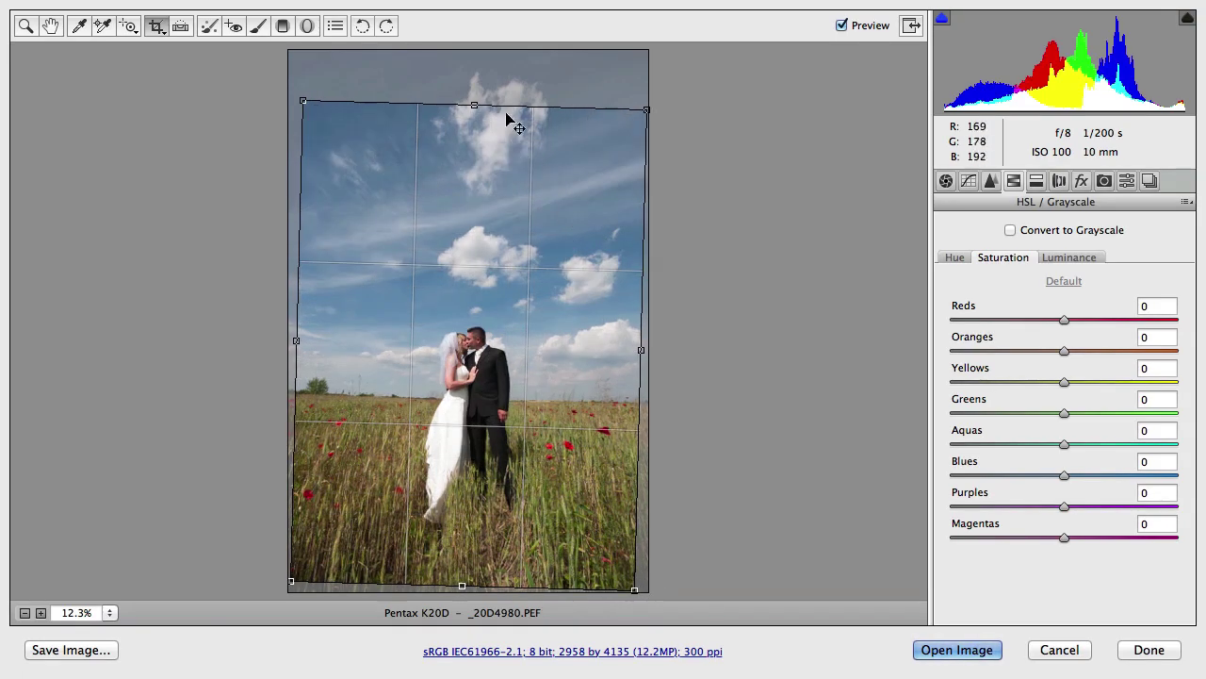
left_click_drag(474, 104, 480, 38)
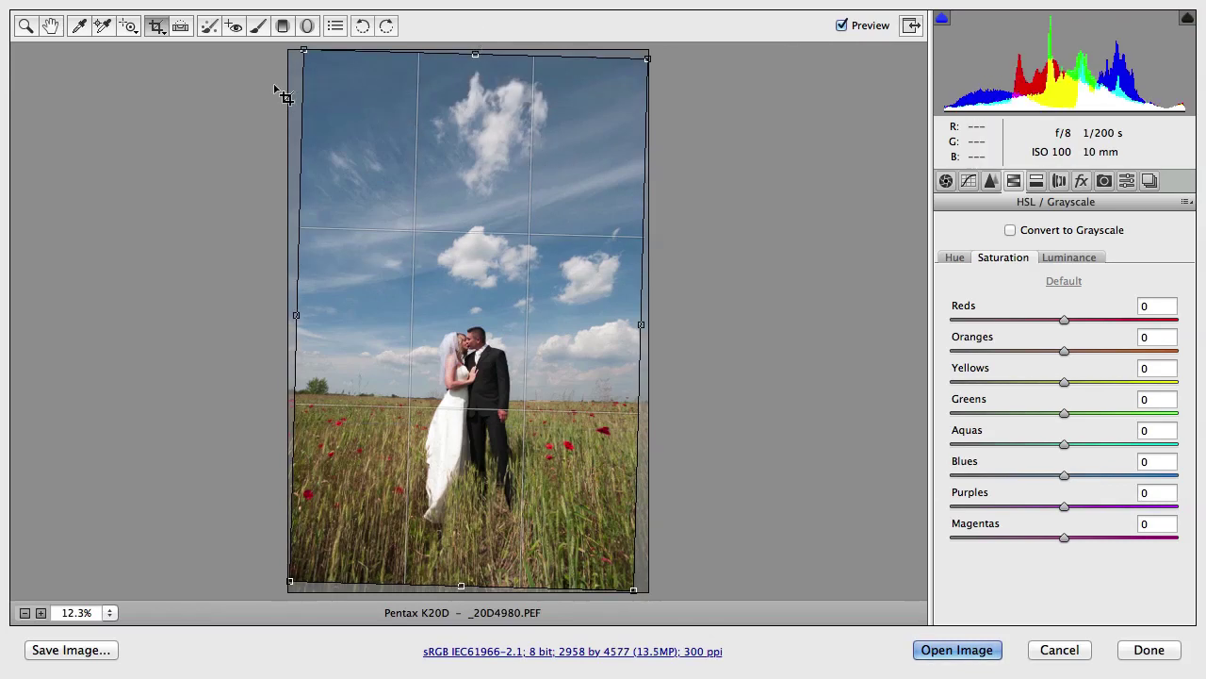
key("Return")
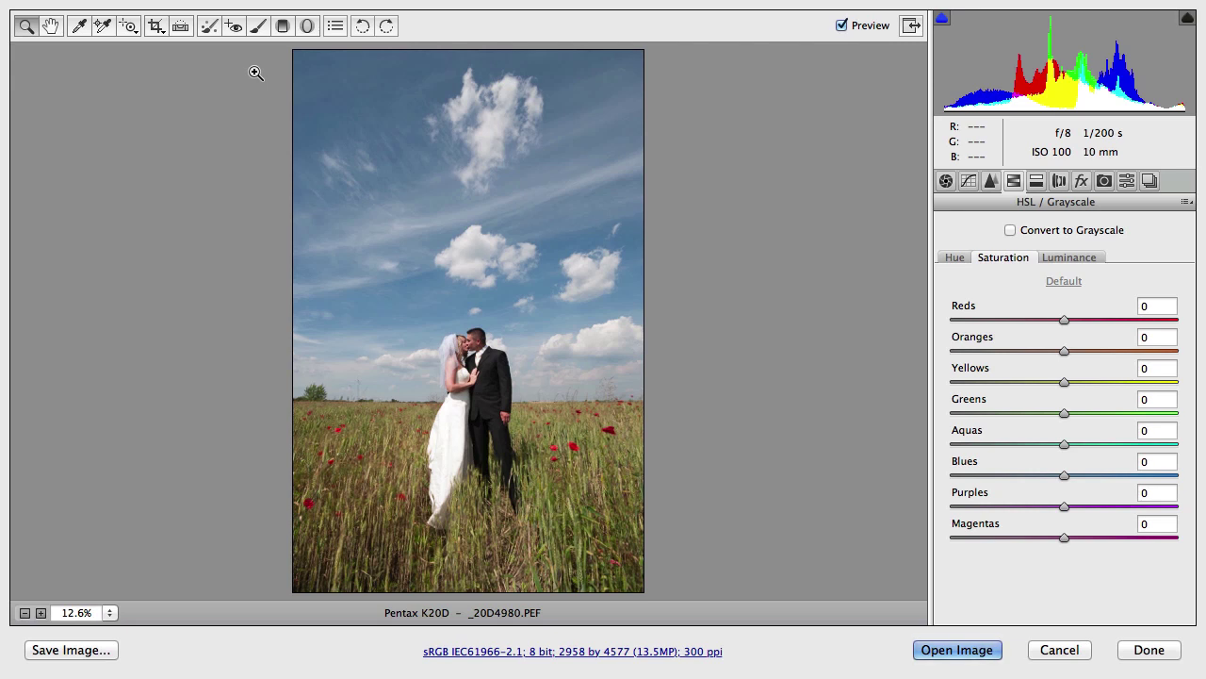
Step: Pull the crop's top corners inward and shift the frame slightly left around the couple
left_click(156, 26)
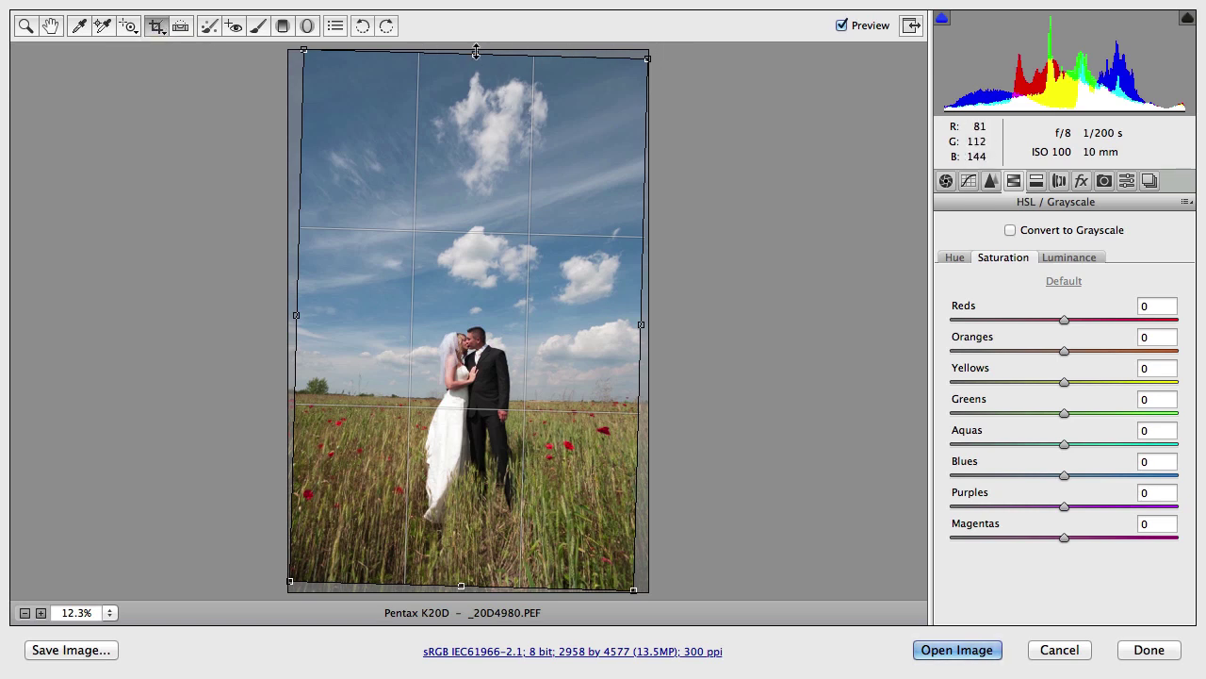
left_click_drag(302, 50, 354, 158)
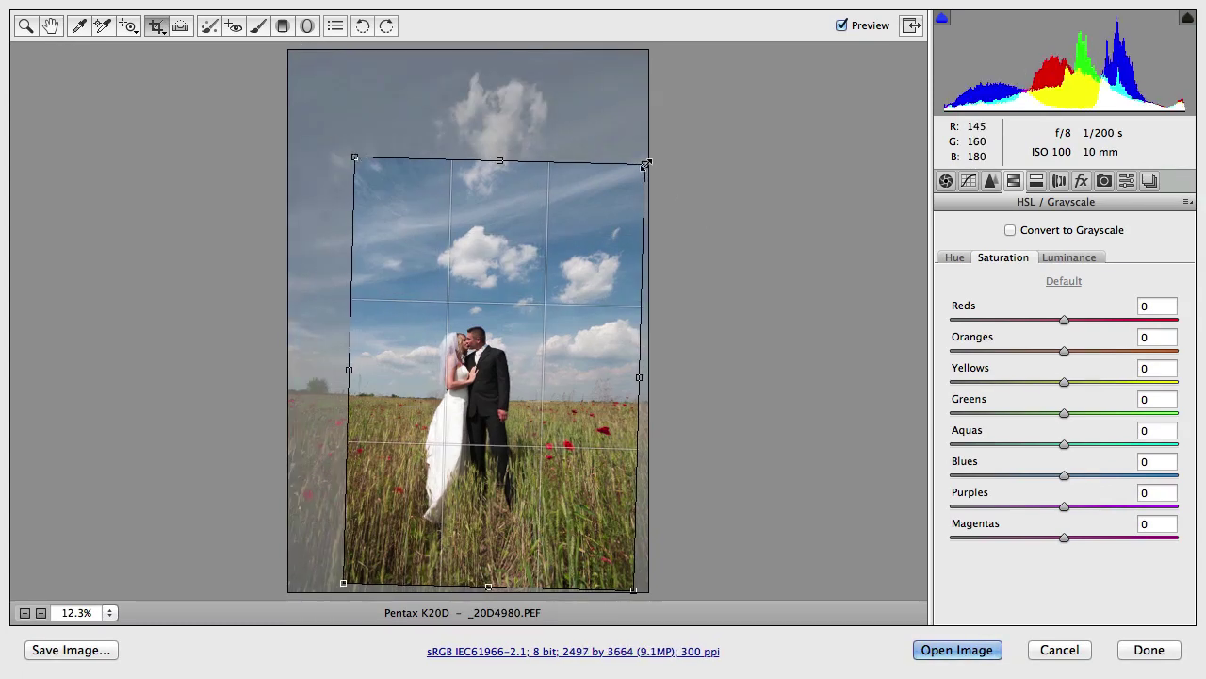
left_click_drag(646, 164, 613, 215)
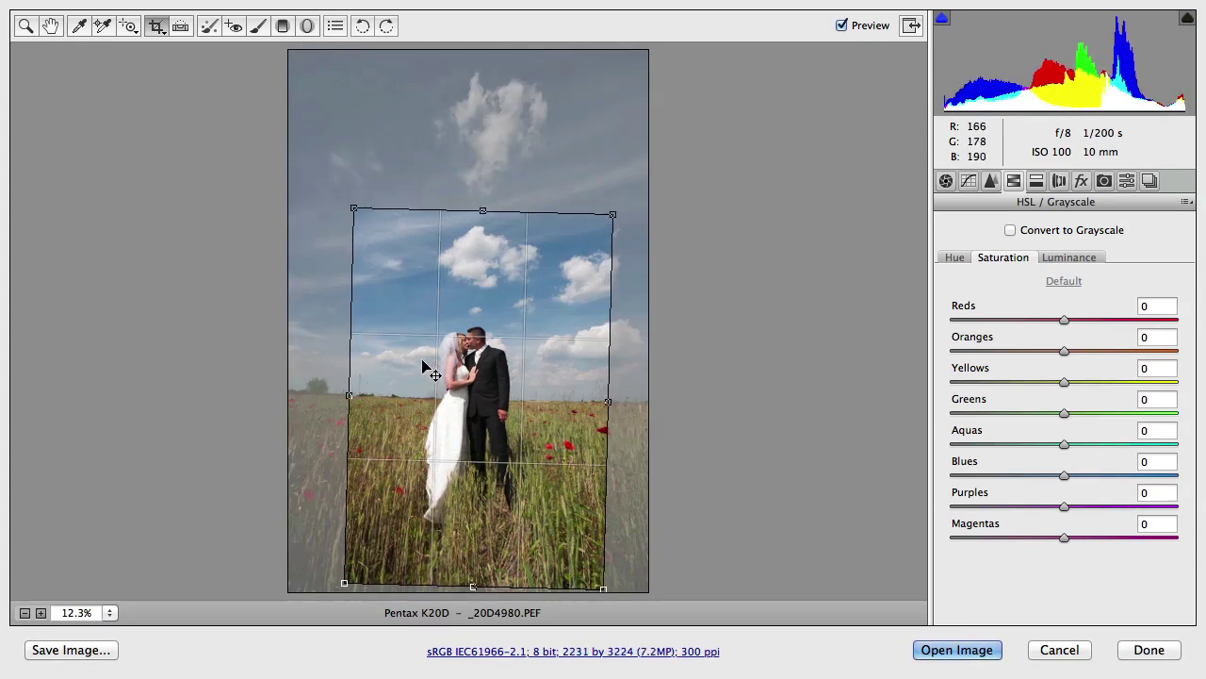
mouse_move(419, 368)
left_mouse_down()
mouse_move(423, 358)
mouse_move(403, 358)
left_mouse_up()
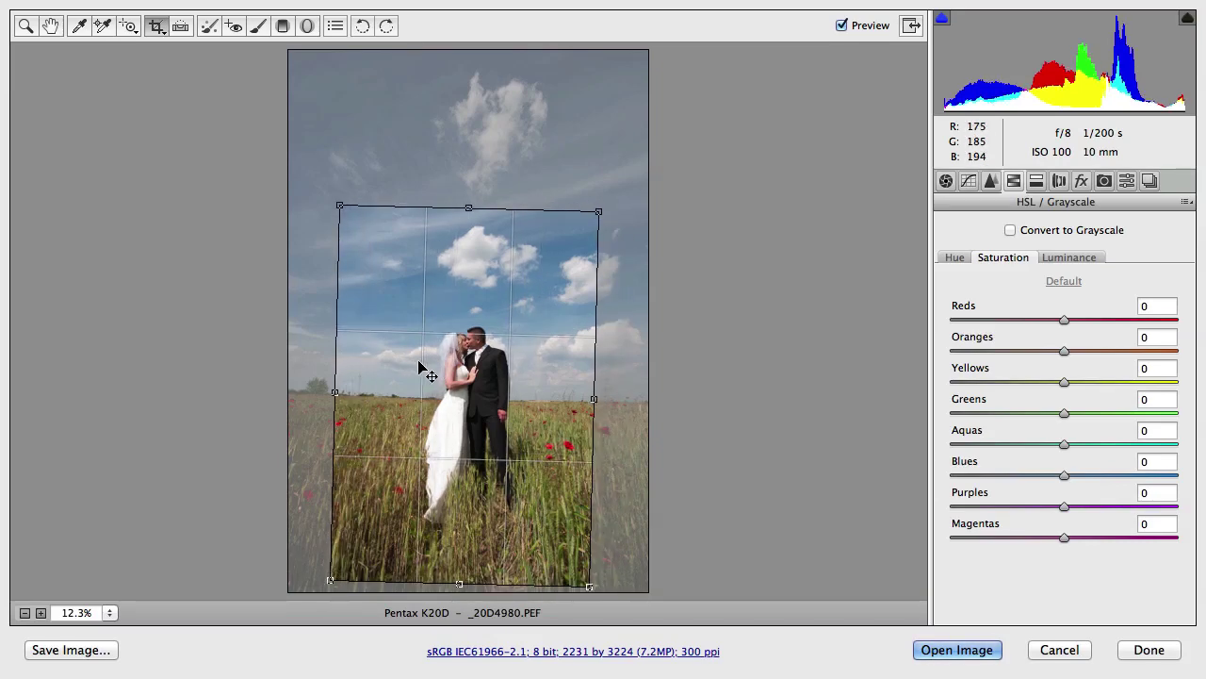
key("z")
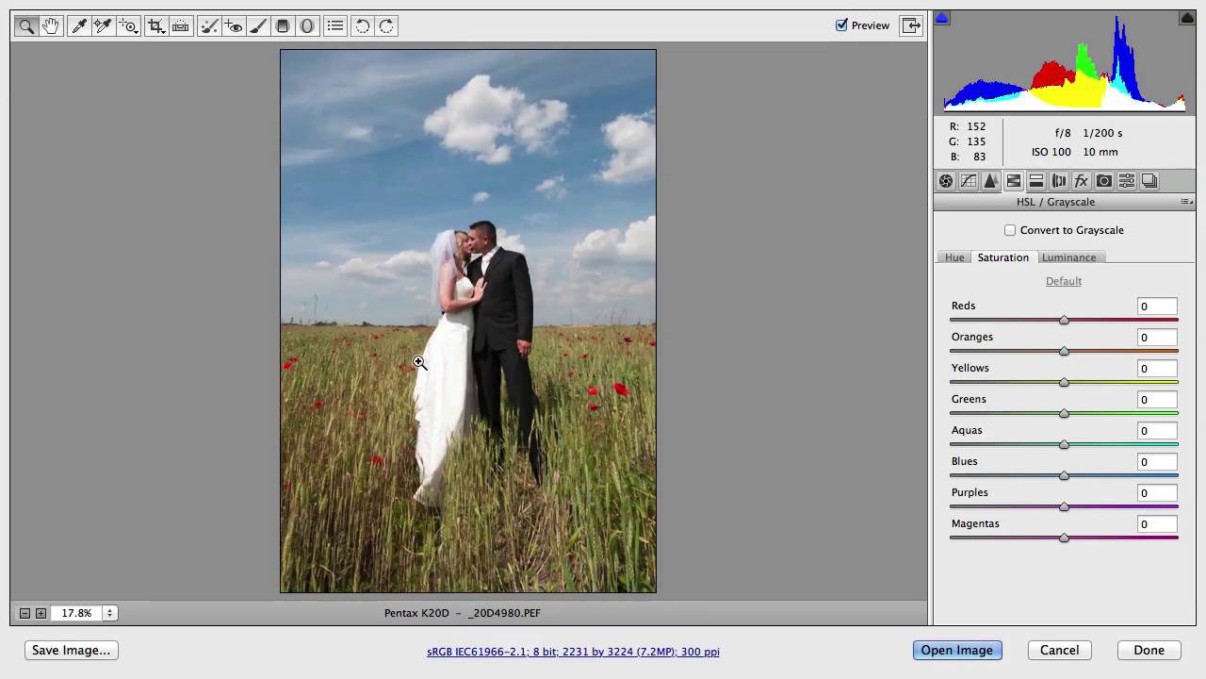
Step: Rotate the crop further, widen its left side, and apply the 2686×3908 crop
left_click(157, 28)
left_click_drag(602, 213, 606, 151)
left_click_drag(315, 116, 340, 100)
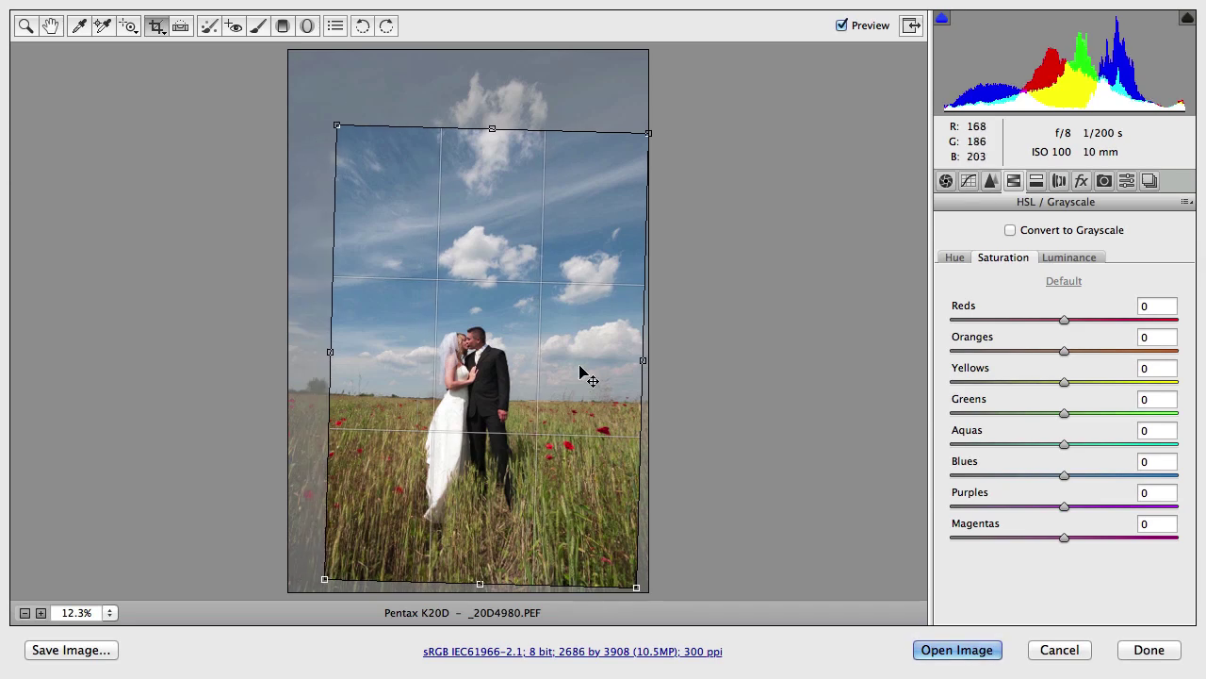
left_click_drag(543, 359, 546, 362)
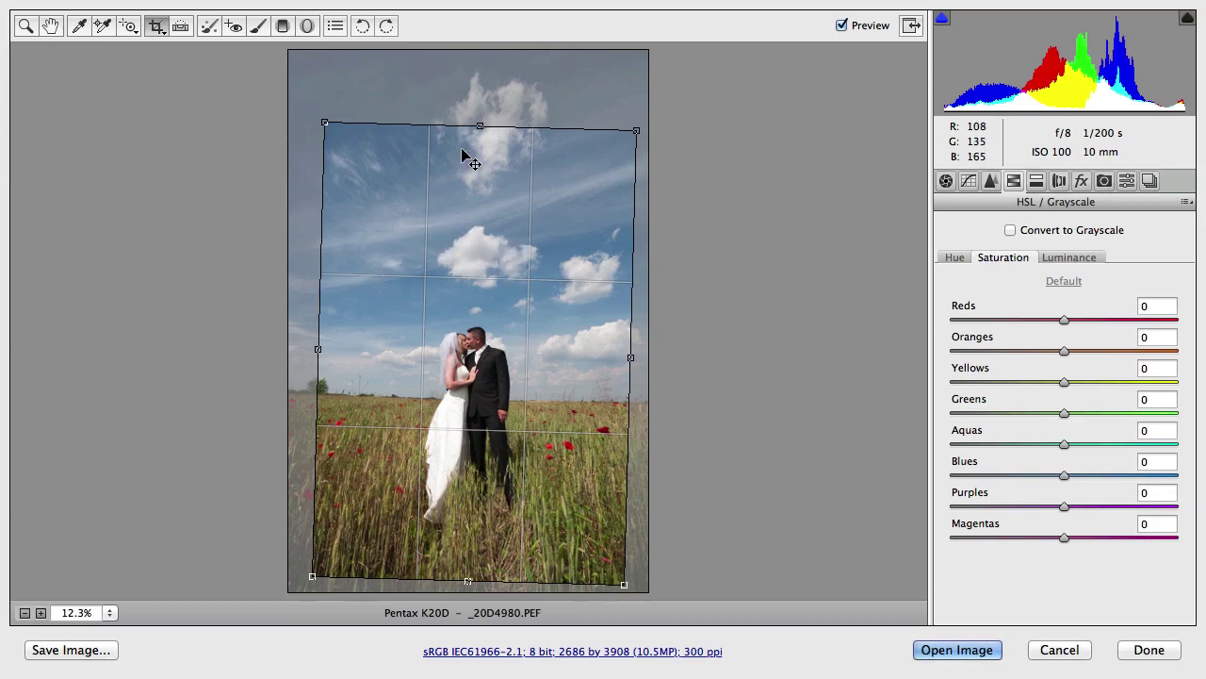
key("Return")
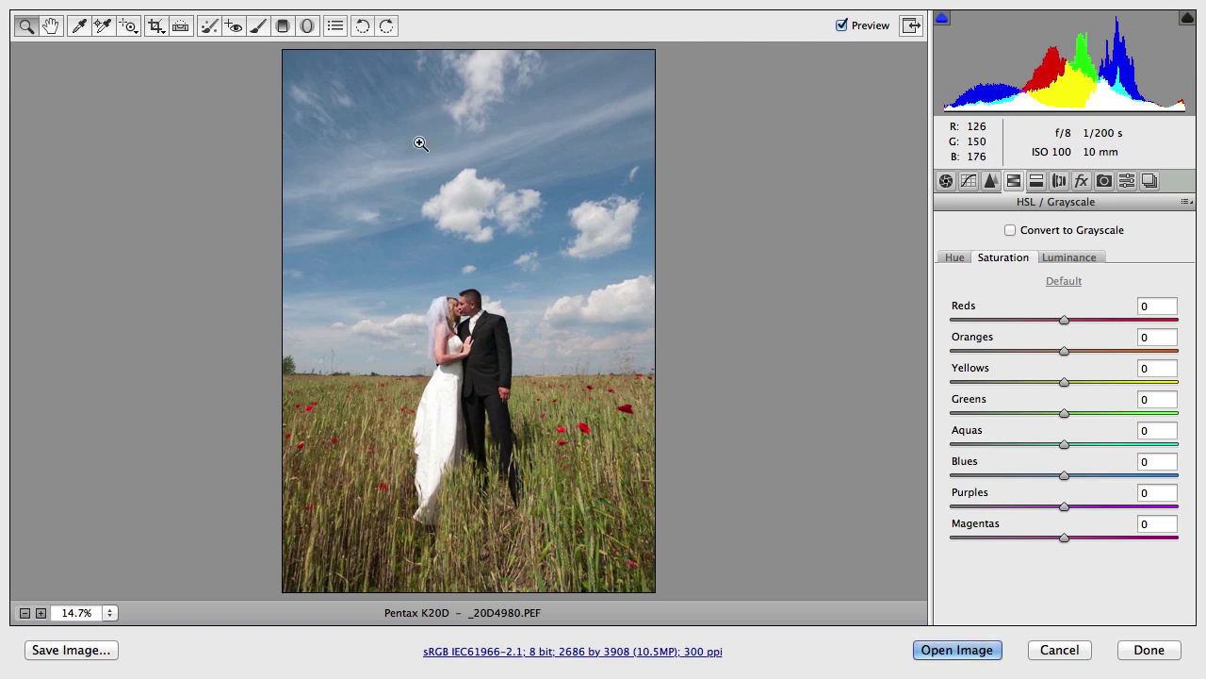
Step: Choose Spot Removal, undo a stray stroke, and zoom in on the sky right of the groom
left_click(207, 29)
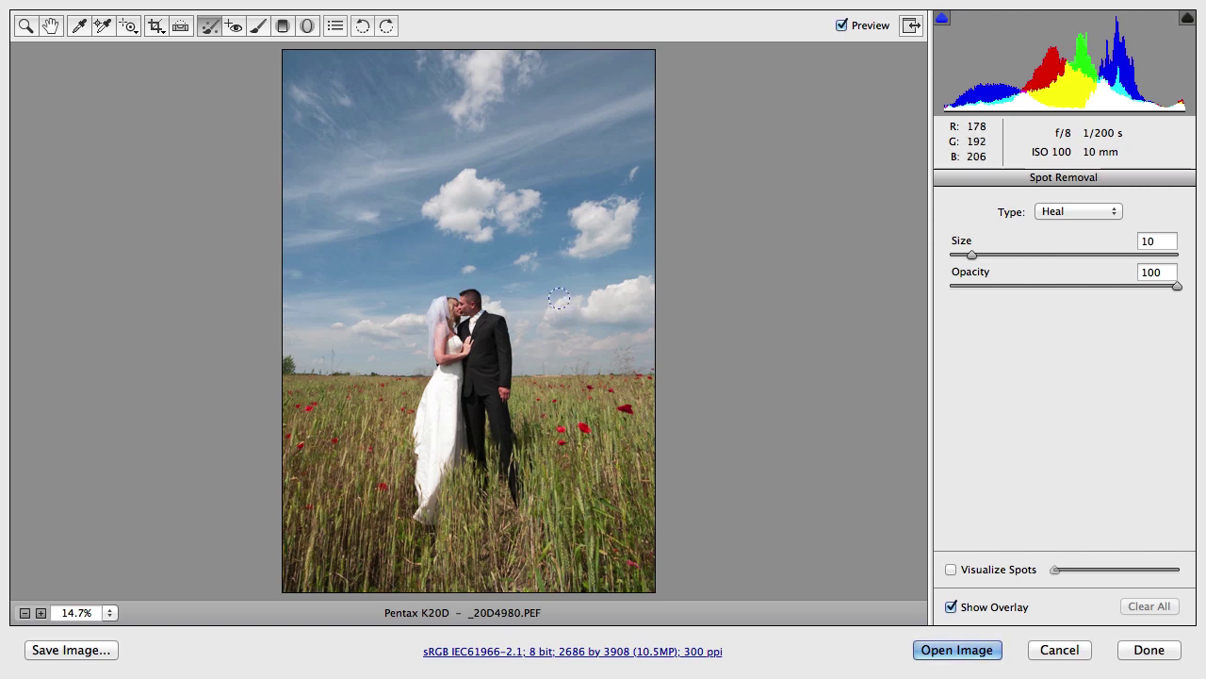
left_click(554, 360)
left_click_drag(609, 326, 600, 364)
key("super+z")
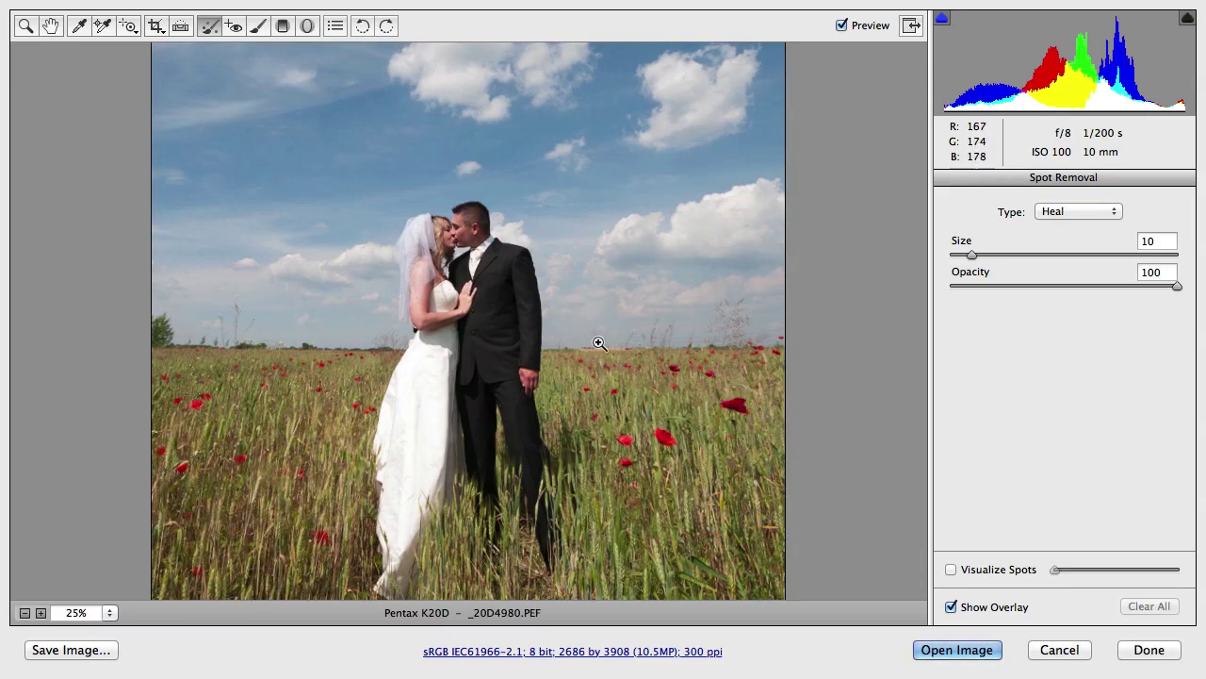
left_click(590, 337)
left_click(641, 318)
left_click(538, 314)
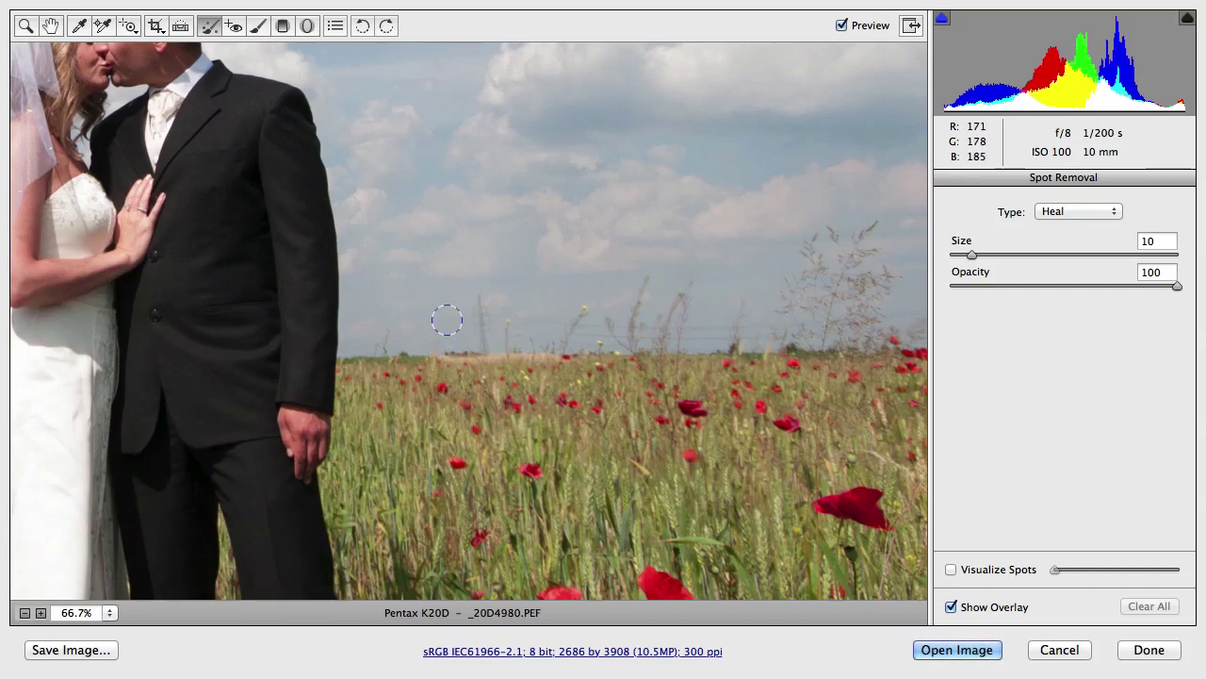
Step: Heal the sky spot above the horizon, sourcing from cleaner sky just above it
left_click(480, 303)
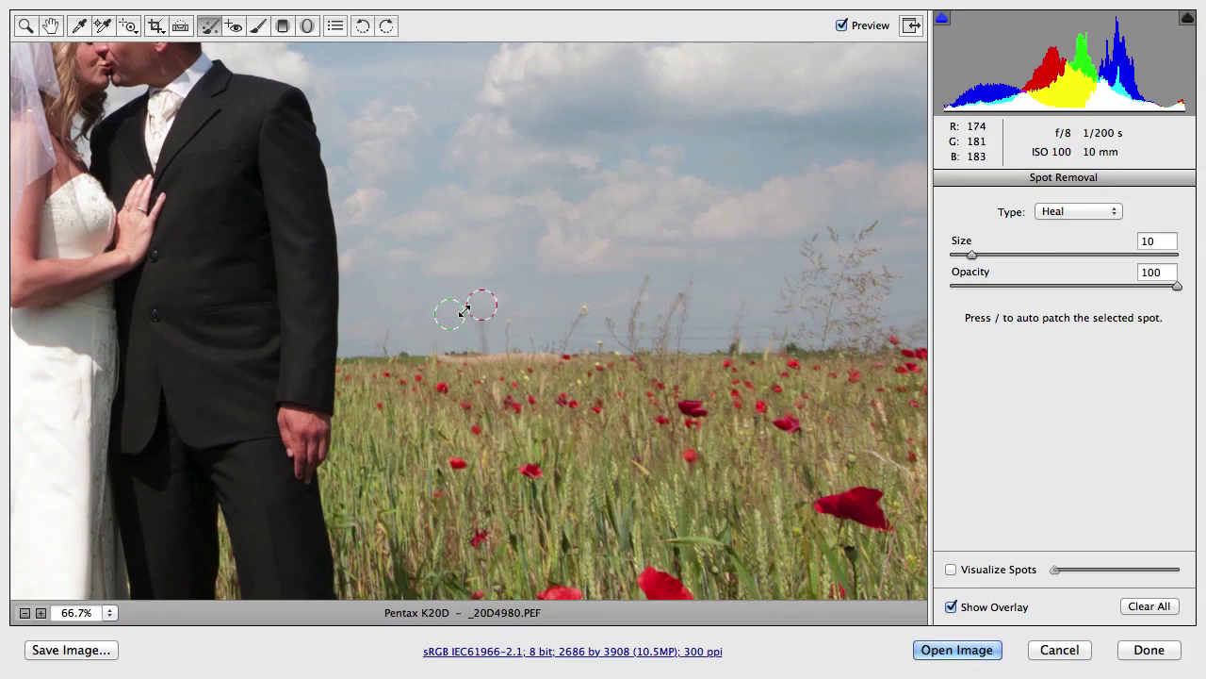
mouse_move(450, 307)
left_mouse_down()
mouse_move(437, 267)
mouse_move(424, 267)
mouse_move(474, 314)
mouse_move(485, 311)
mouse_move(484, 331)
mouse_move(492, 292)
left_mouse_up()
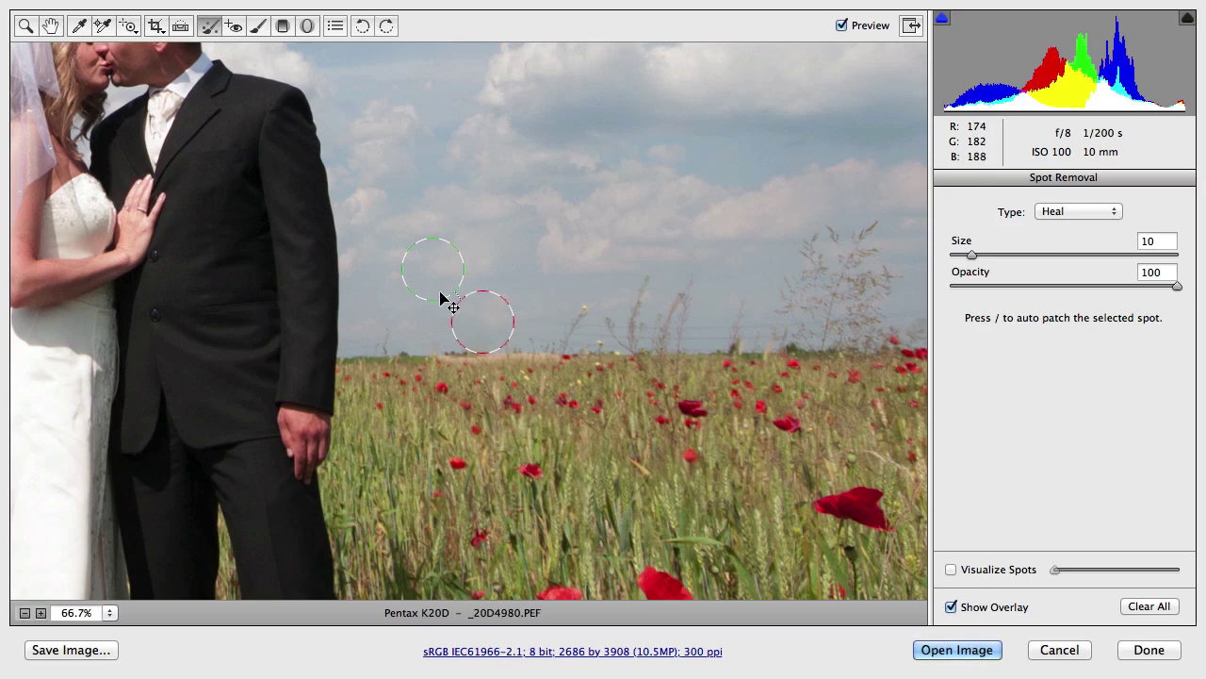
left_click_drag(439, 283, 429, 283)
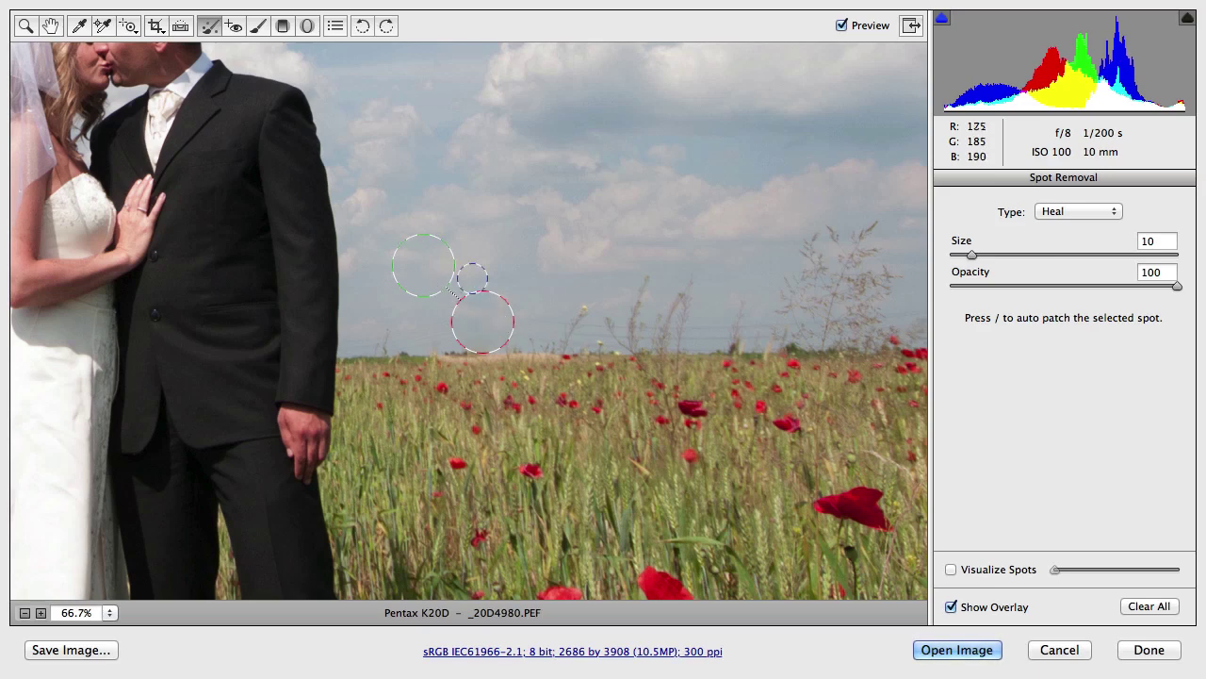
Step: Switch the spot to Clone with its source in the sky up and right, then delete it
left_click(1065, 208)
left_click(1062, 228)
mouse_move(439, 271)
left_mouse_down()
mouse_move(560, 275)
mouse_move(539, 280)
left_mouse_up()
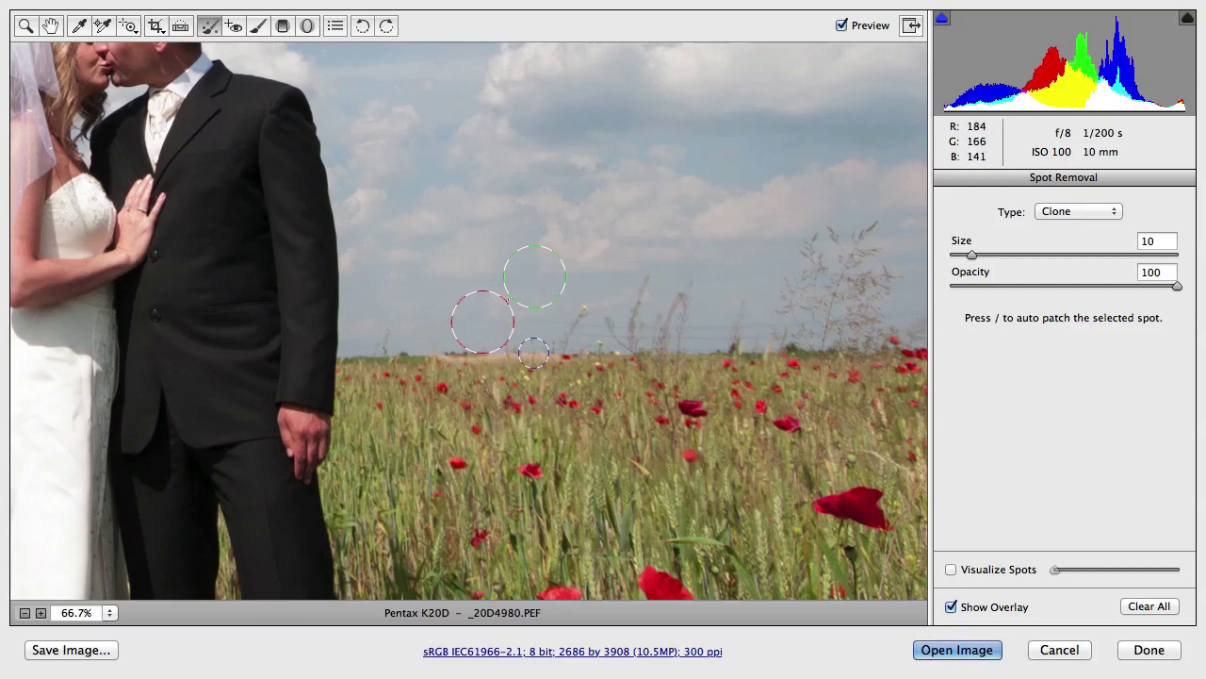
key("Delete")
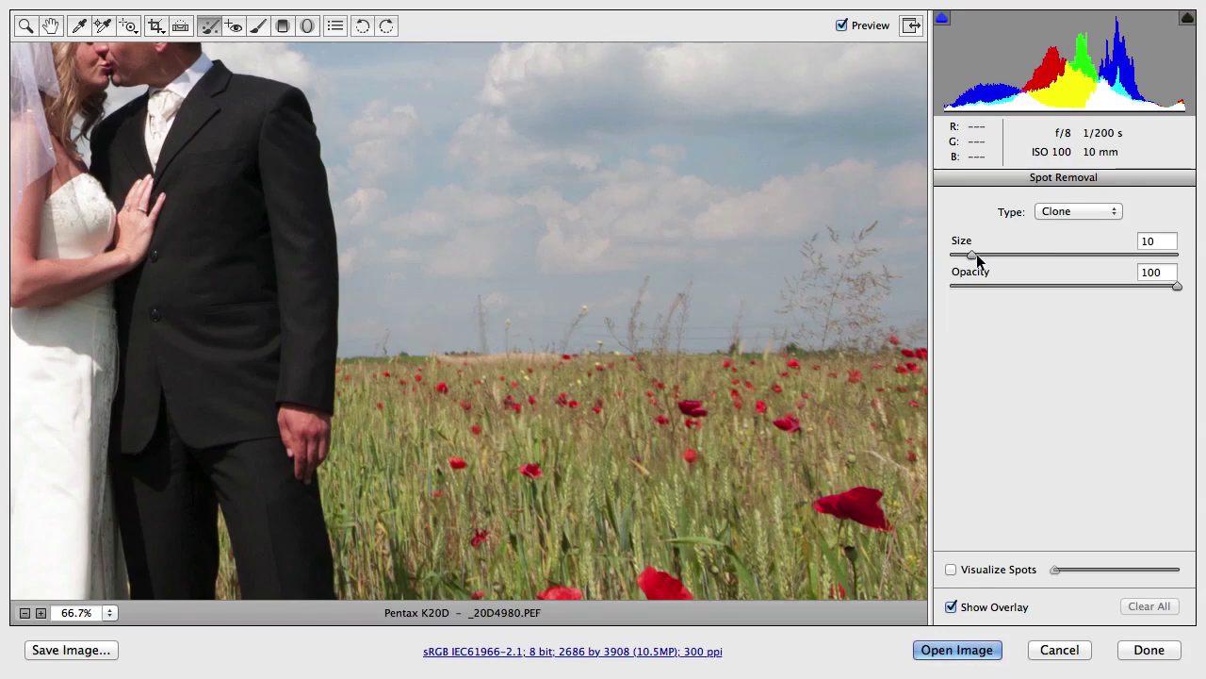
Step: Paint a size-5 stroke over the thin pole, set it to Heal, and move to Red Eye Removal
left_click_drag(974, 253, 961, 254)
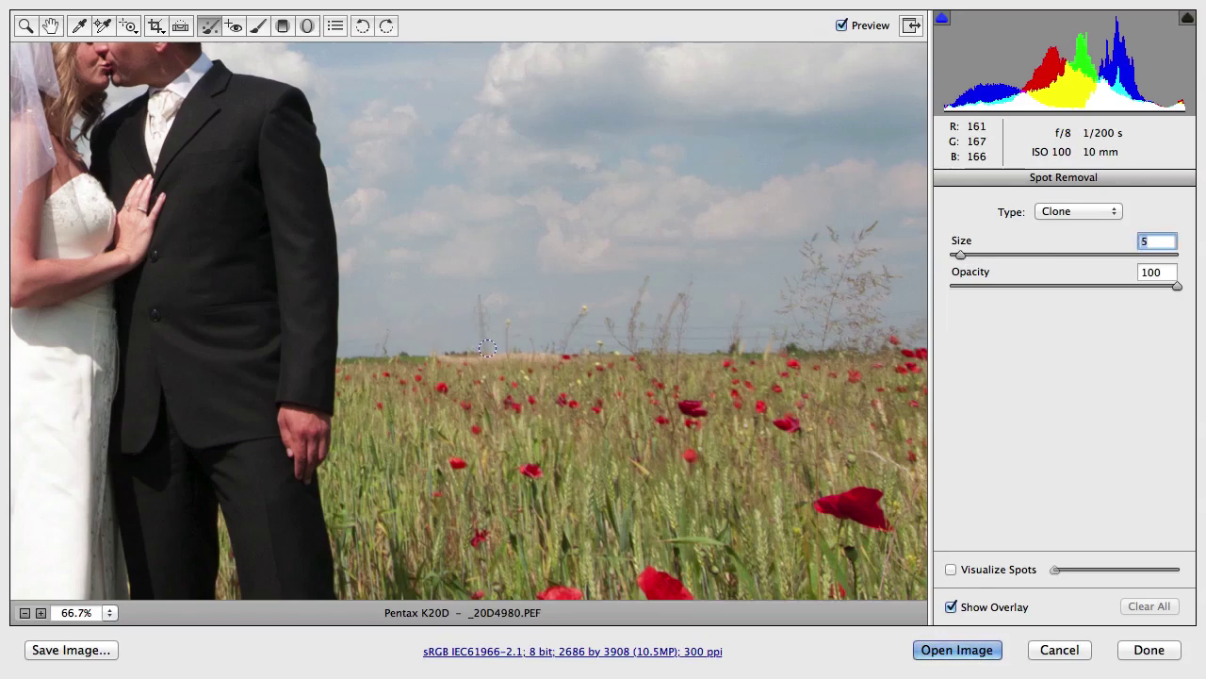
mouse_move(483, 343)
left_mouse_down()
mouse_move(480, 298)
mouse_move(481, 342)
mouse_move(516, 345)
mouse_move(422, 319)
mouse_move(382, 317)
mouse_move(358, 339)
left_mouse_up()
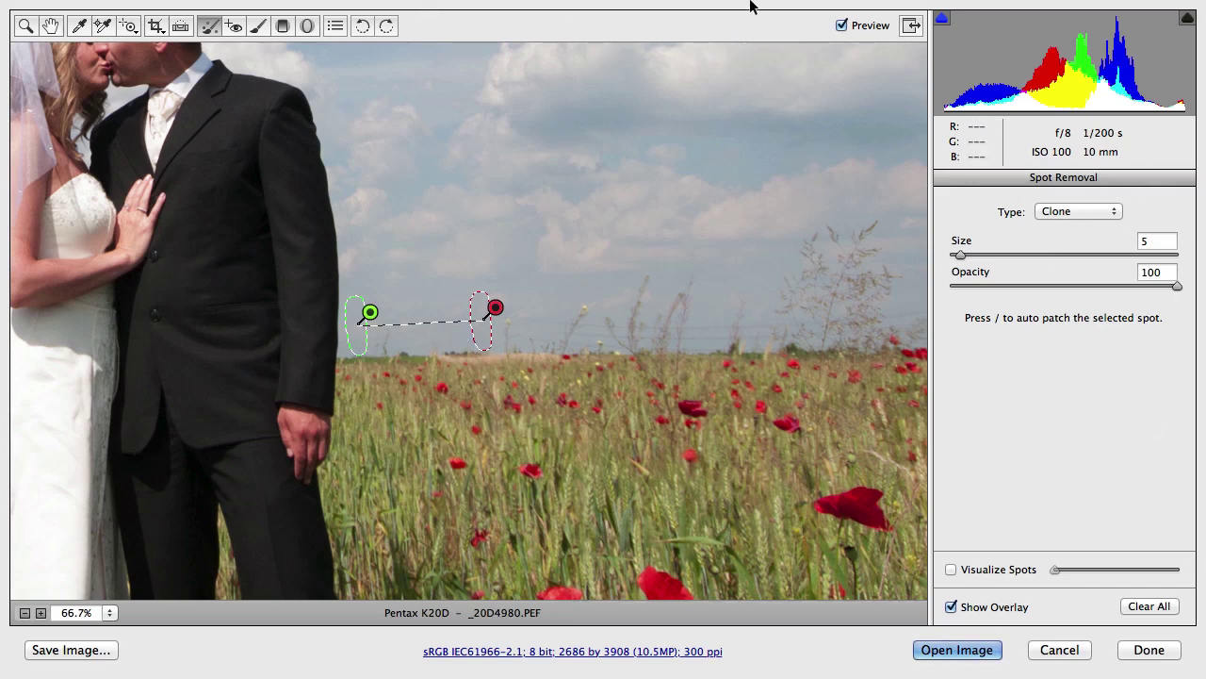
left_click(236, 26)
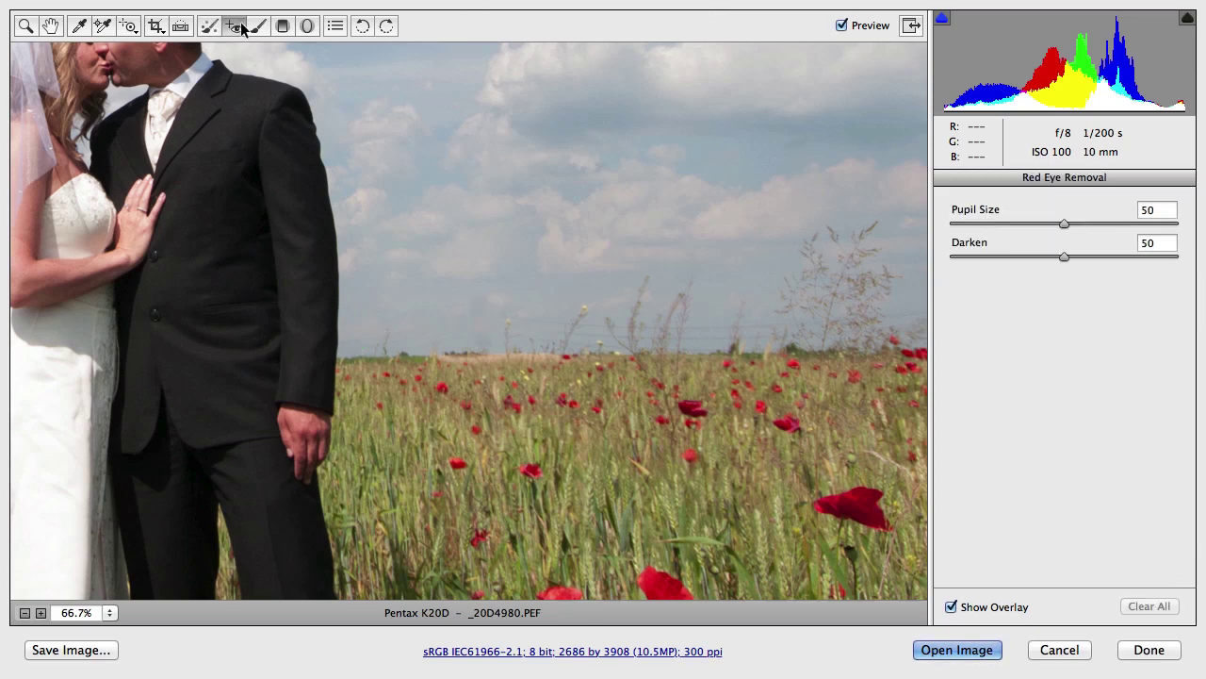
left_click(210, 27)
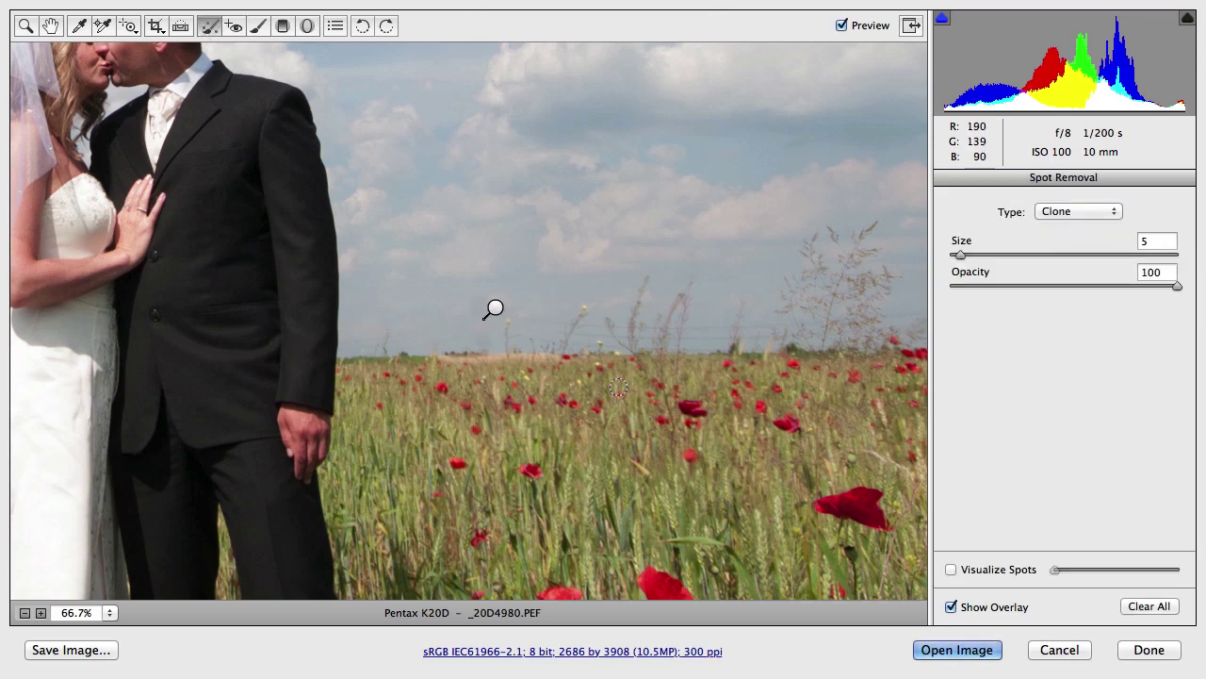
left_click(494, 309)
left_click(1093, 210)
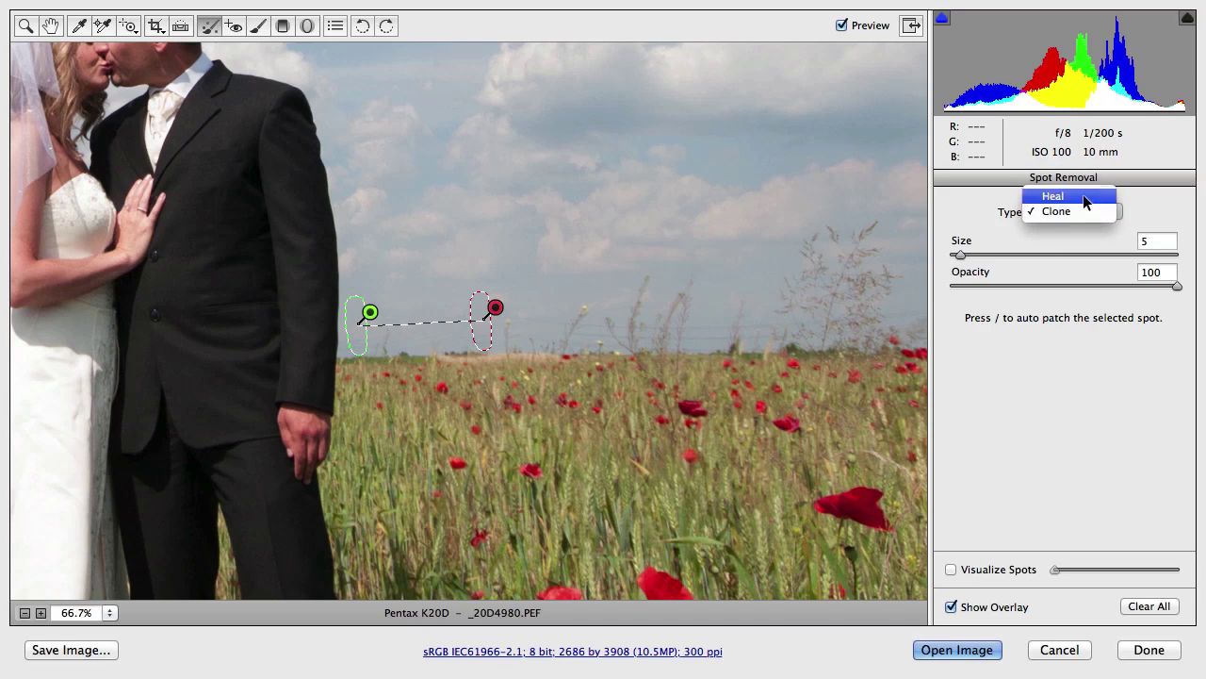
left_click(1082, 198)
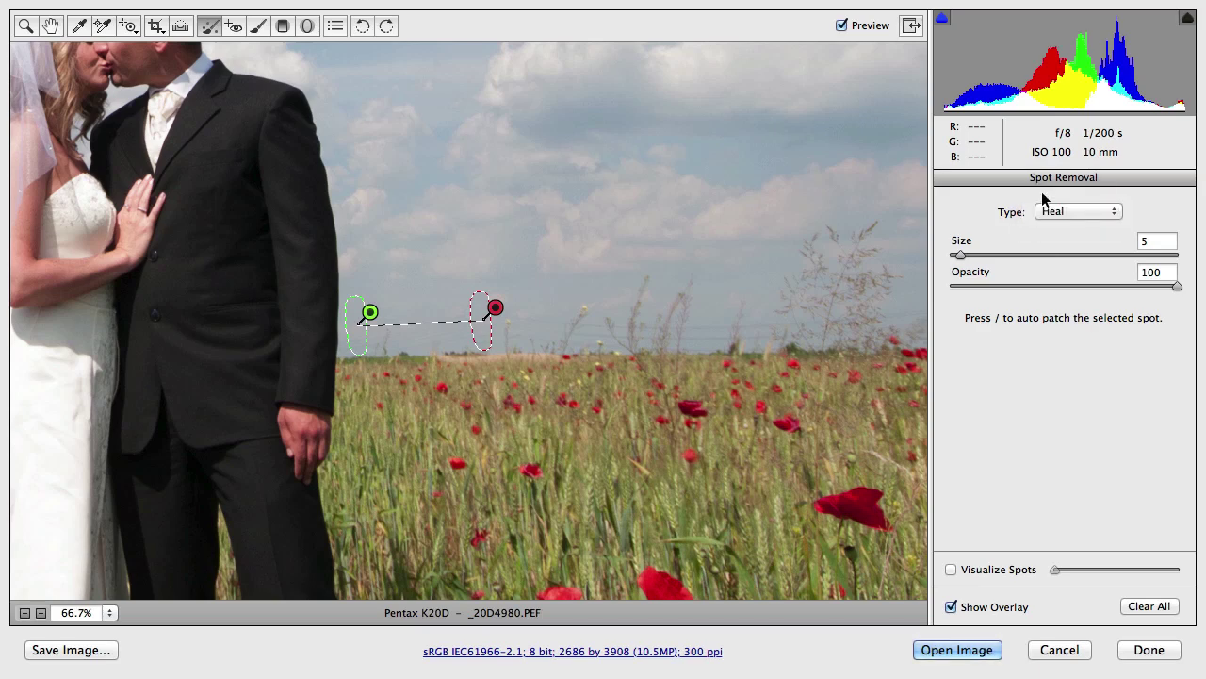
left_click(234, 29)
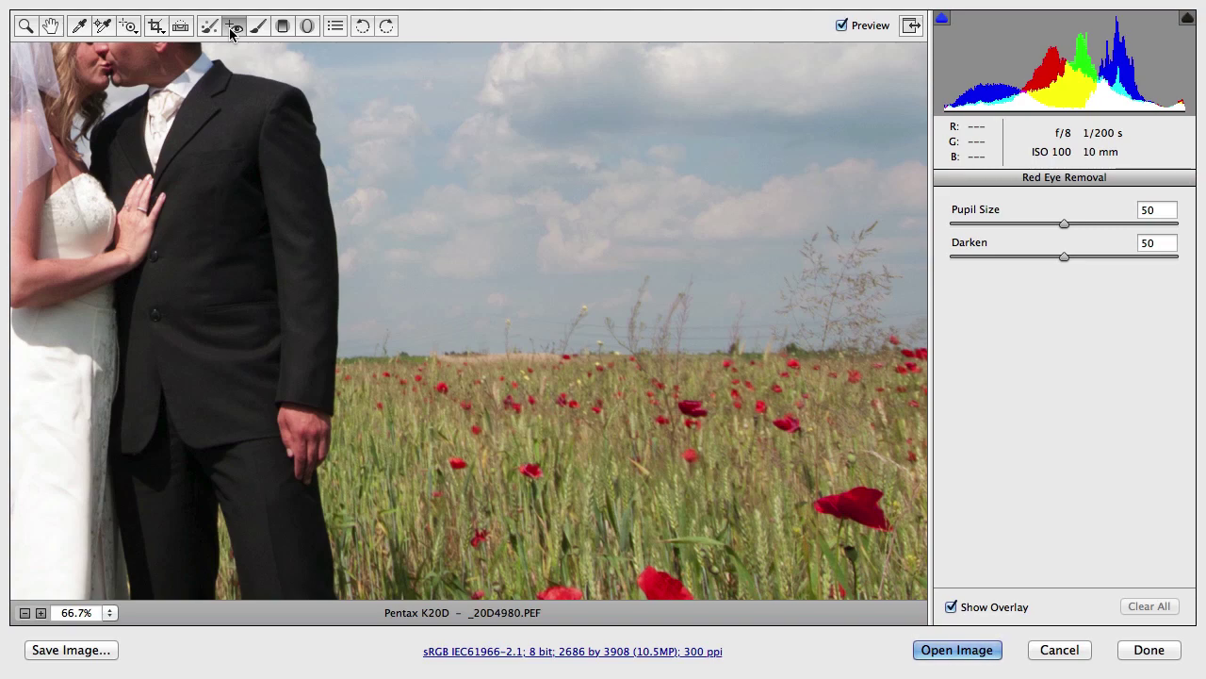
Step: Zoom the preview out to 12.5% to show the whole portrait photo
key("super+minus")
key("super+minus")
key("super+minus")
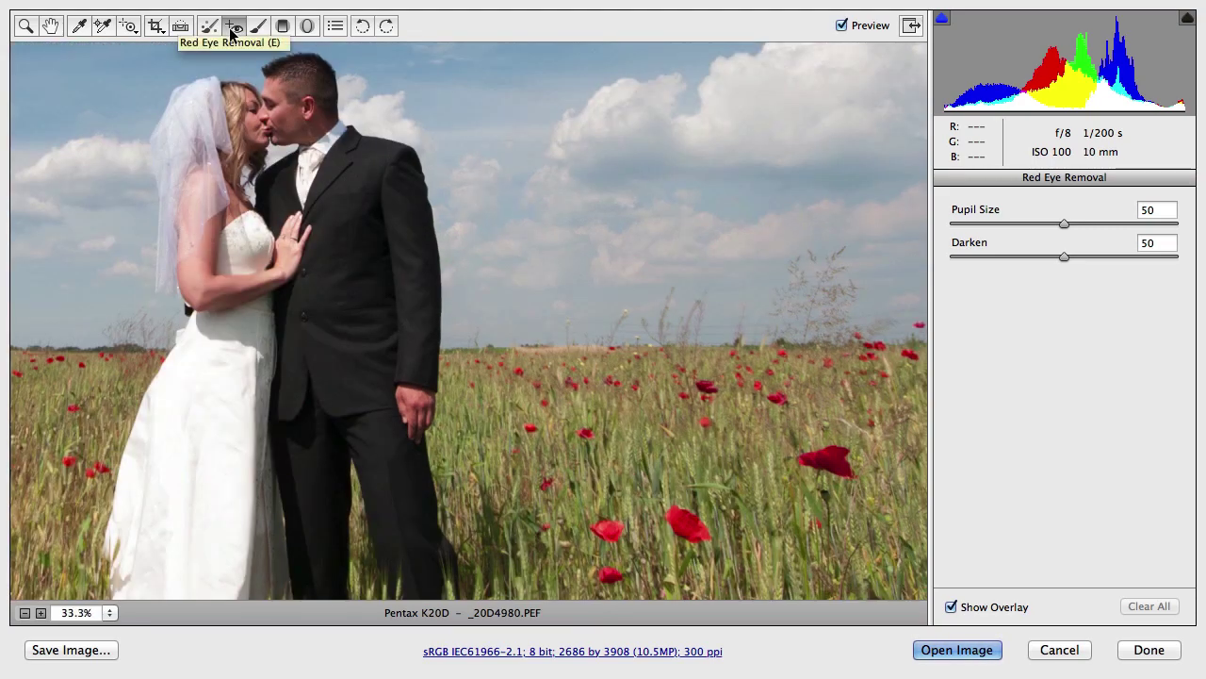
key("super+minus")
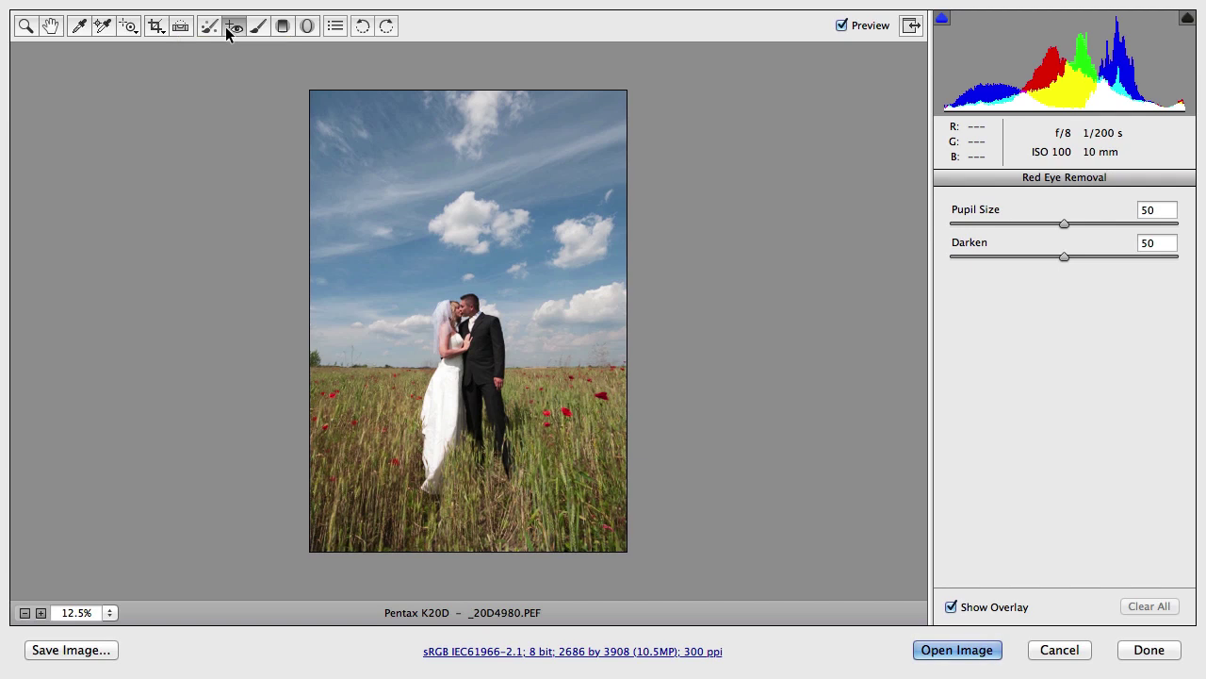
Step: Set up the Adjustment Brush with Shadows +60, Exposure +0.70 and Size 10
left_click(261, 26)
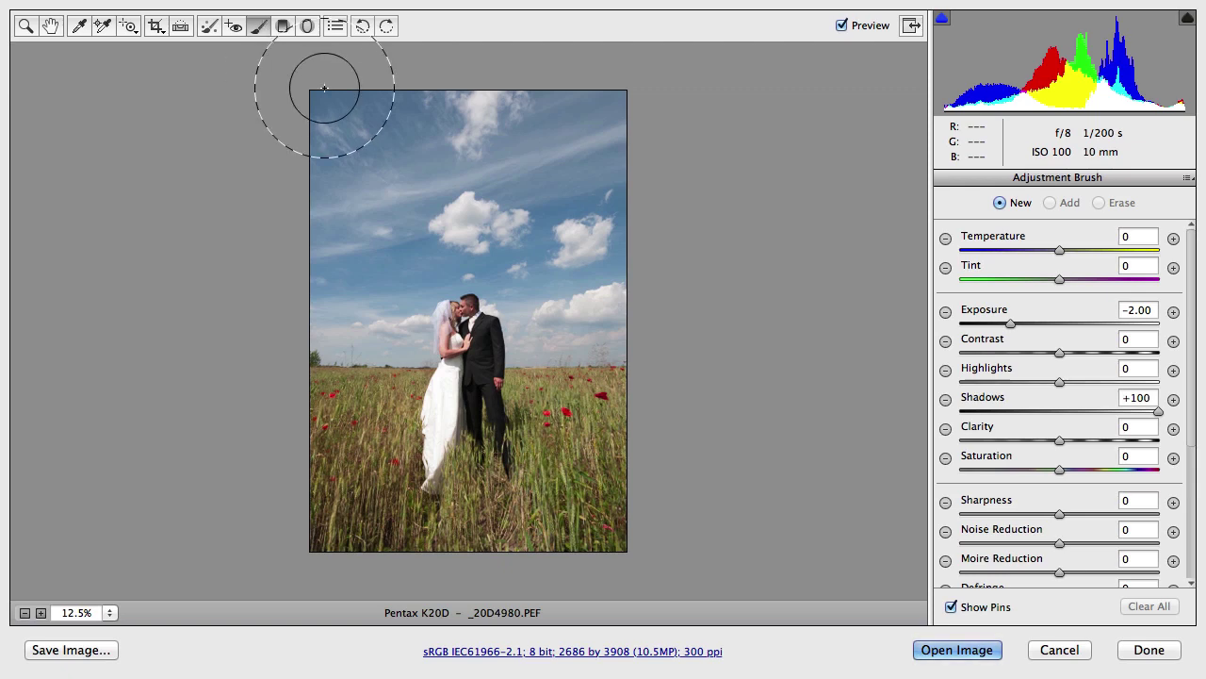
key("super+equal")
key("super+equal")
key("super+equal")
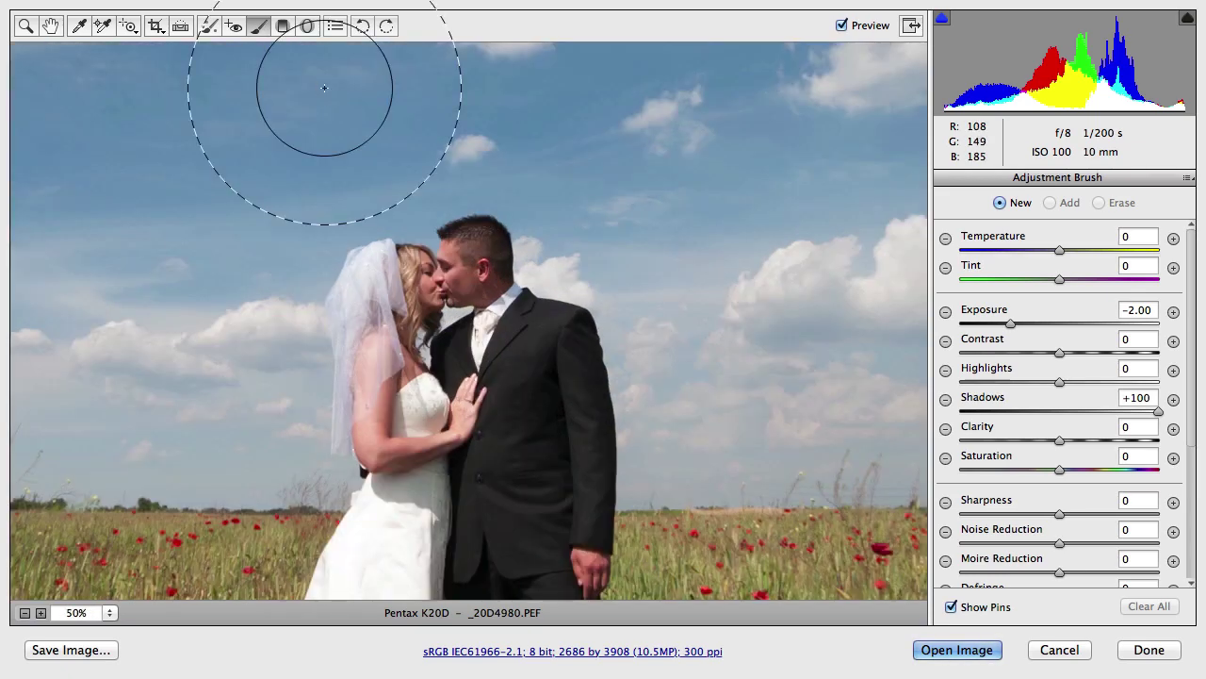
scroll(484, 417, "down", 5)
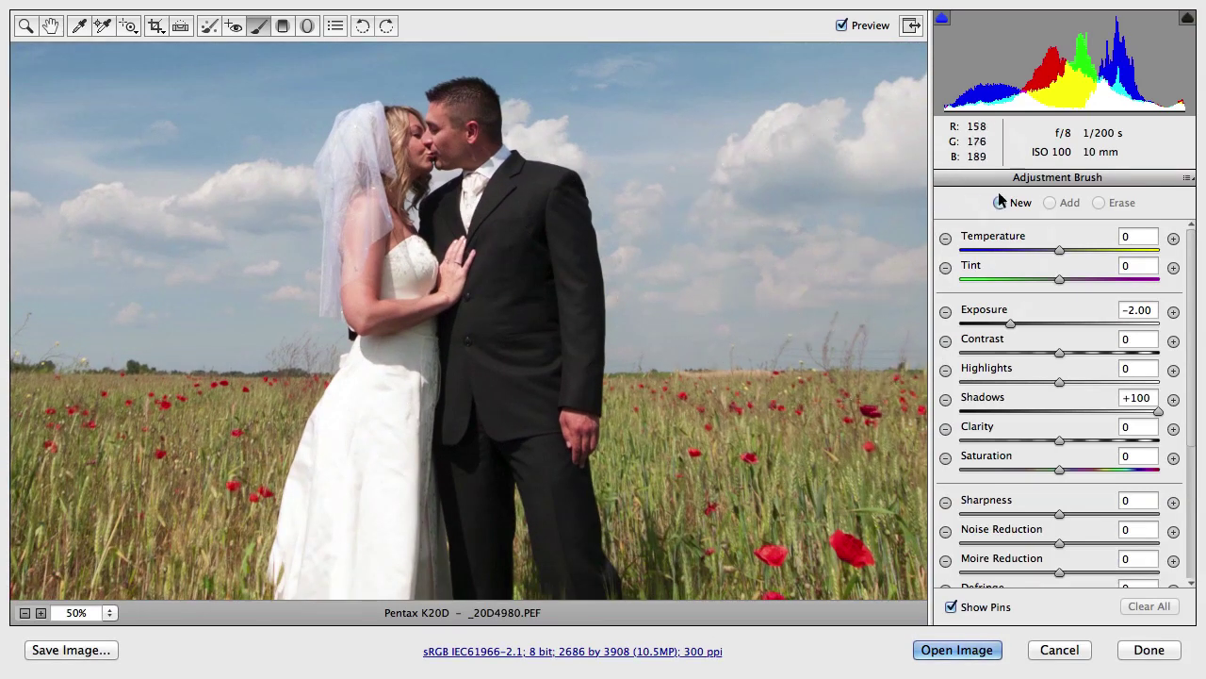
double_click(1011, 323)
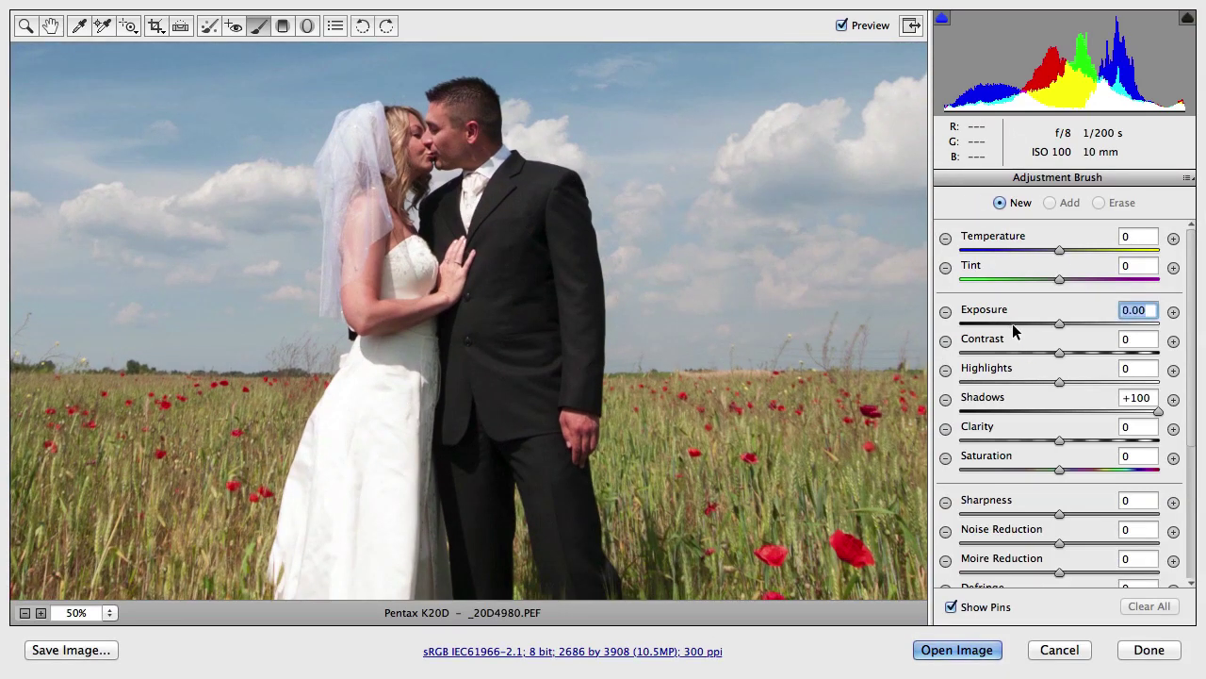
double_click(1158, 410)
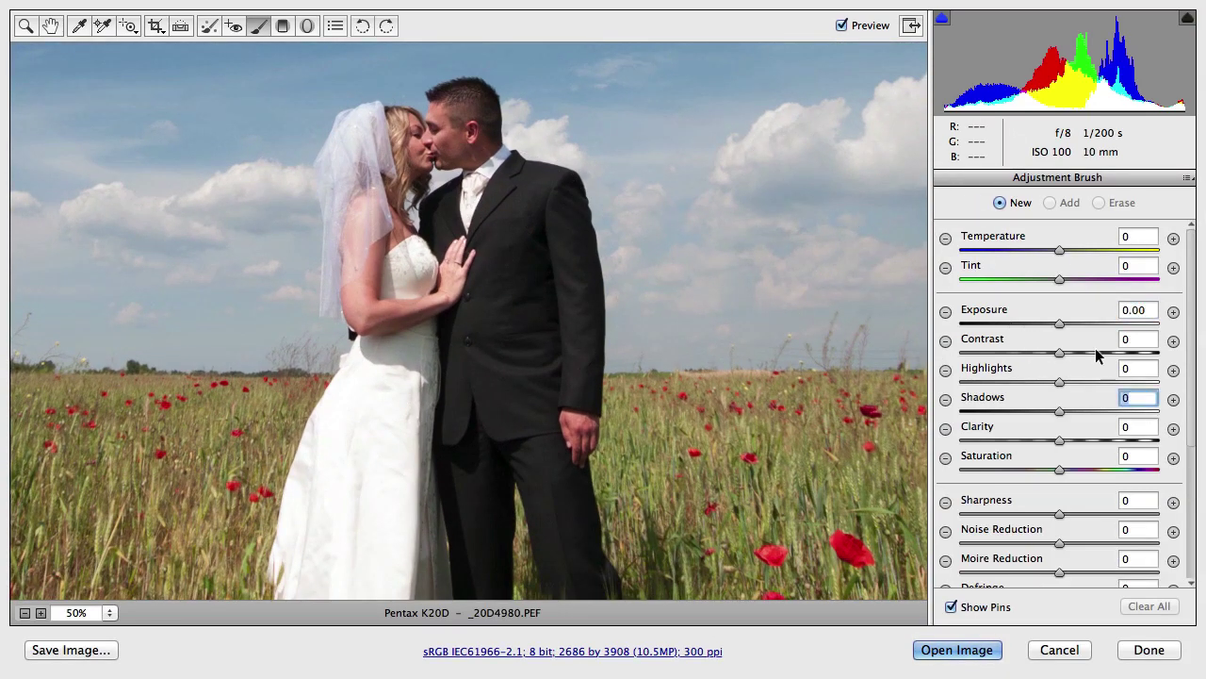
left_click_drag(1062, 411, 1110, 411)
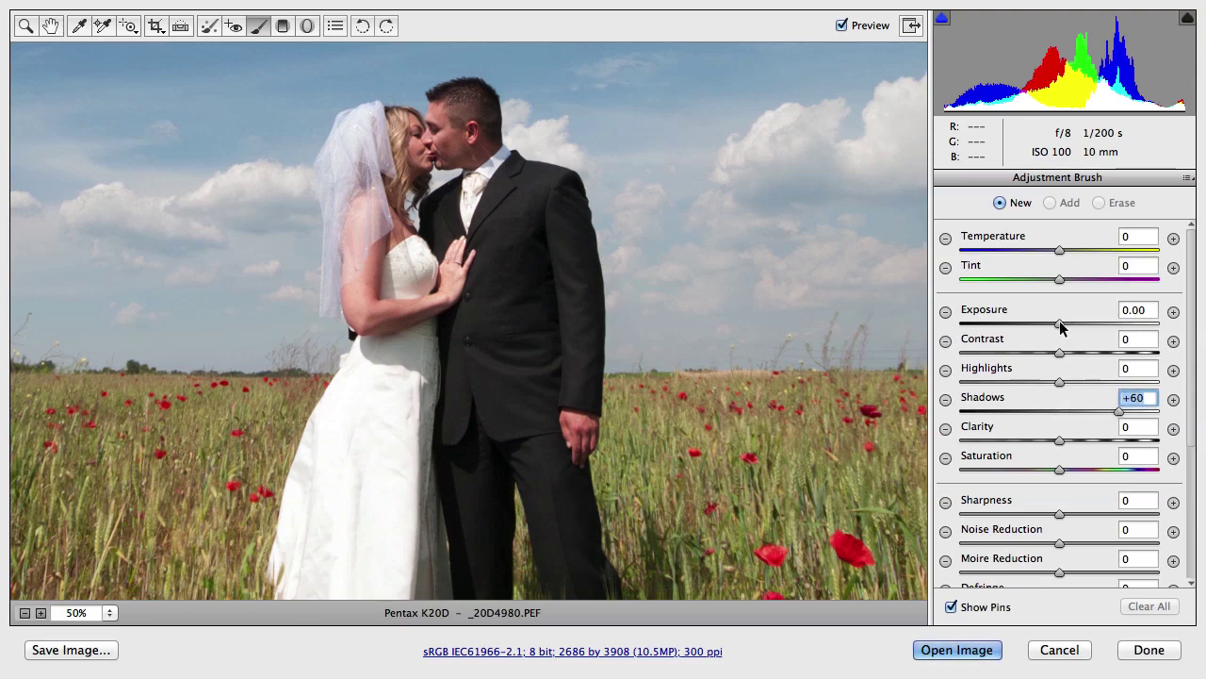
left_click_drag(1061, 323, 1077, 326)
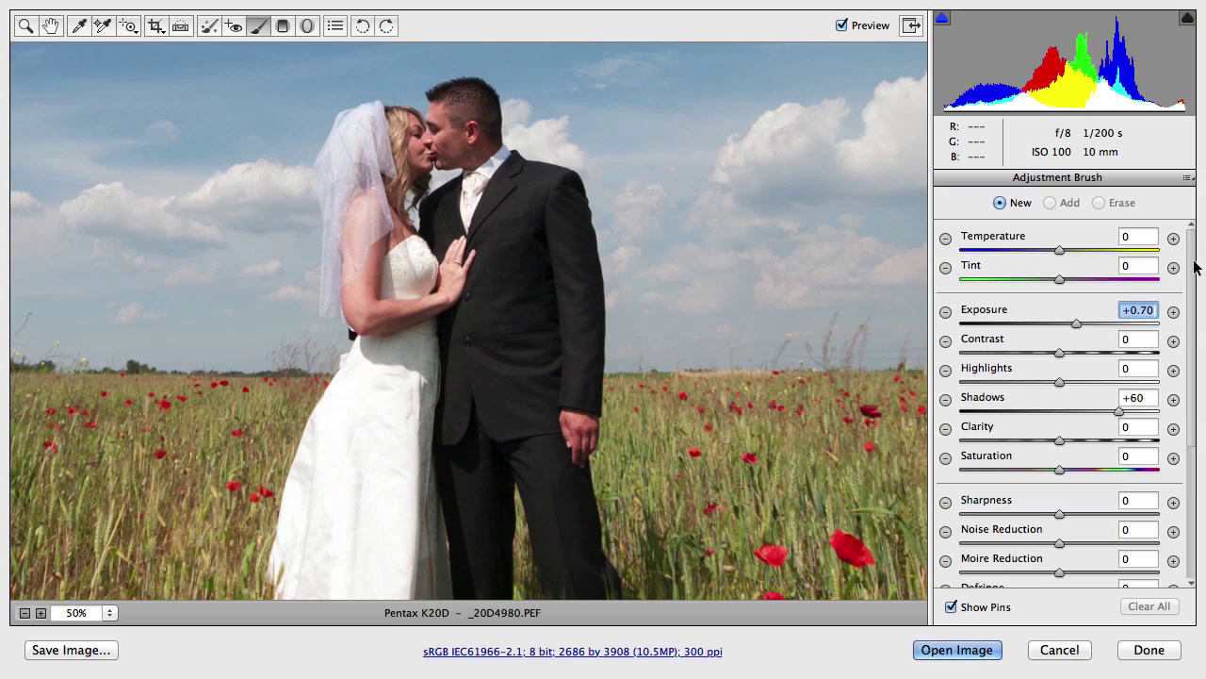
left_click_drag(1193, 268, 1195, 370)
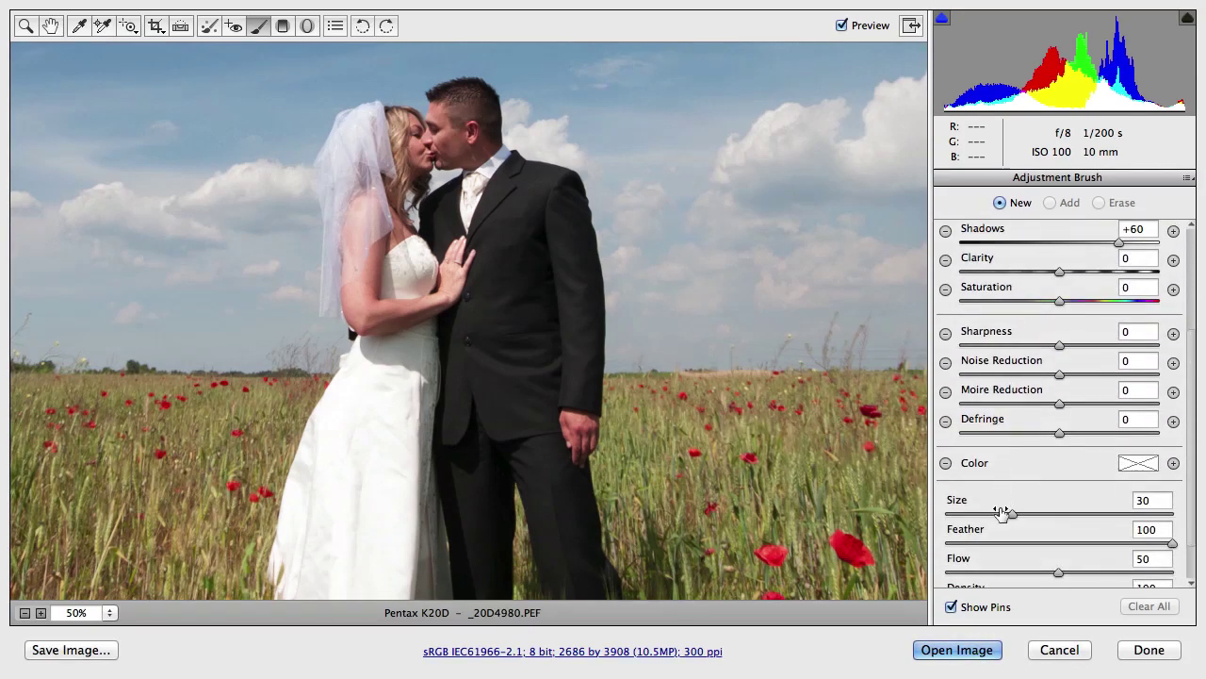
left_click_drag(1001, 510, 968, 521)
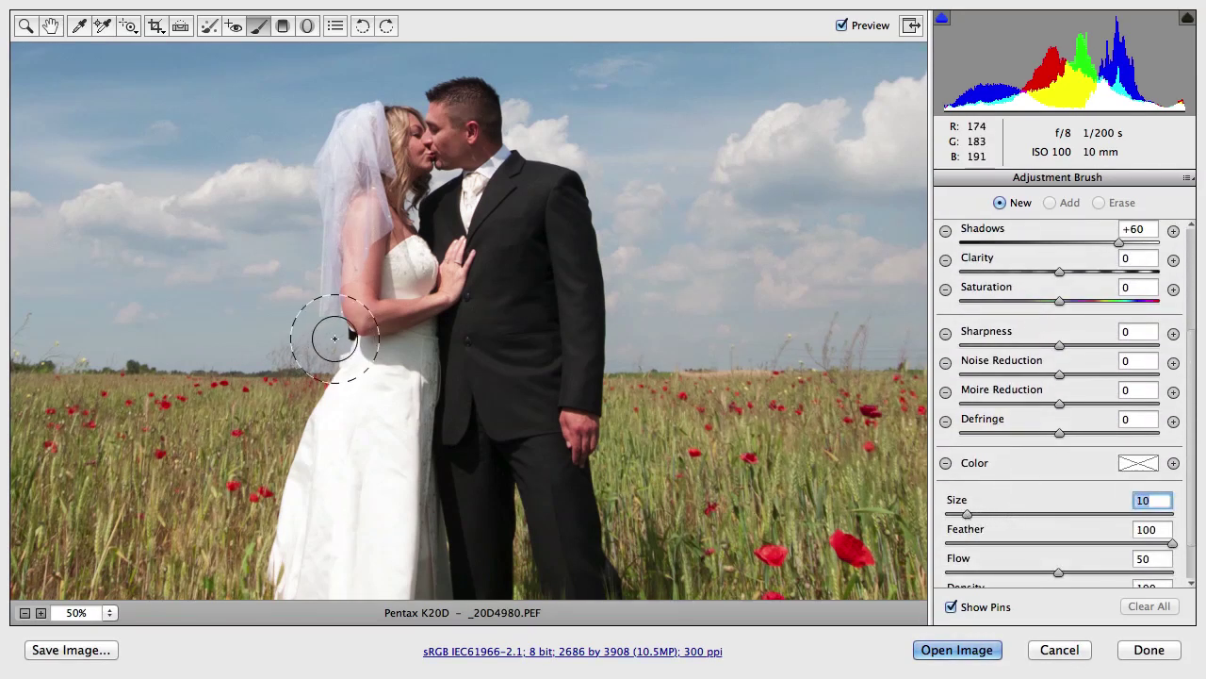
Step: Paint over the groom's jacket, trouser leg, and collar and tie area
mouse_move(511, 355)
left_mouse_down()
mouse_move(531, 350)
mouse_move(528, 223)
mouse_move(504, 259)
mouse_move(531, 439)
mouse_move(527, 420)
mouse_move(579, 560)
mouse_move(538, 484)
left_mouse_up()
left_click_drag(461, 463, 458, 595)
mouse_move(479, 215)
left_mouse_down()
mouse_move(487, 143)
mouse_move(467, 112)
left_mouse_up()
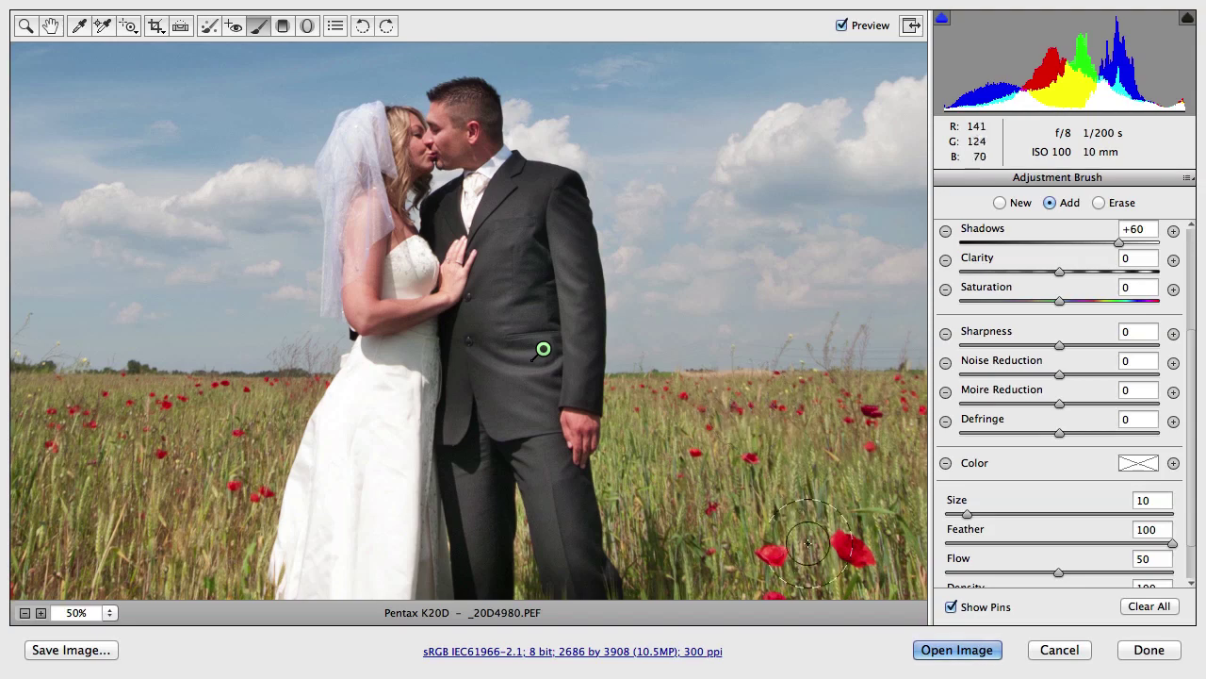
Step: Zoom out to 25% and lower the suit brush's Exposure to +0.25
left_click(26, 614)
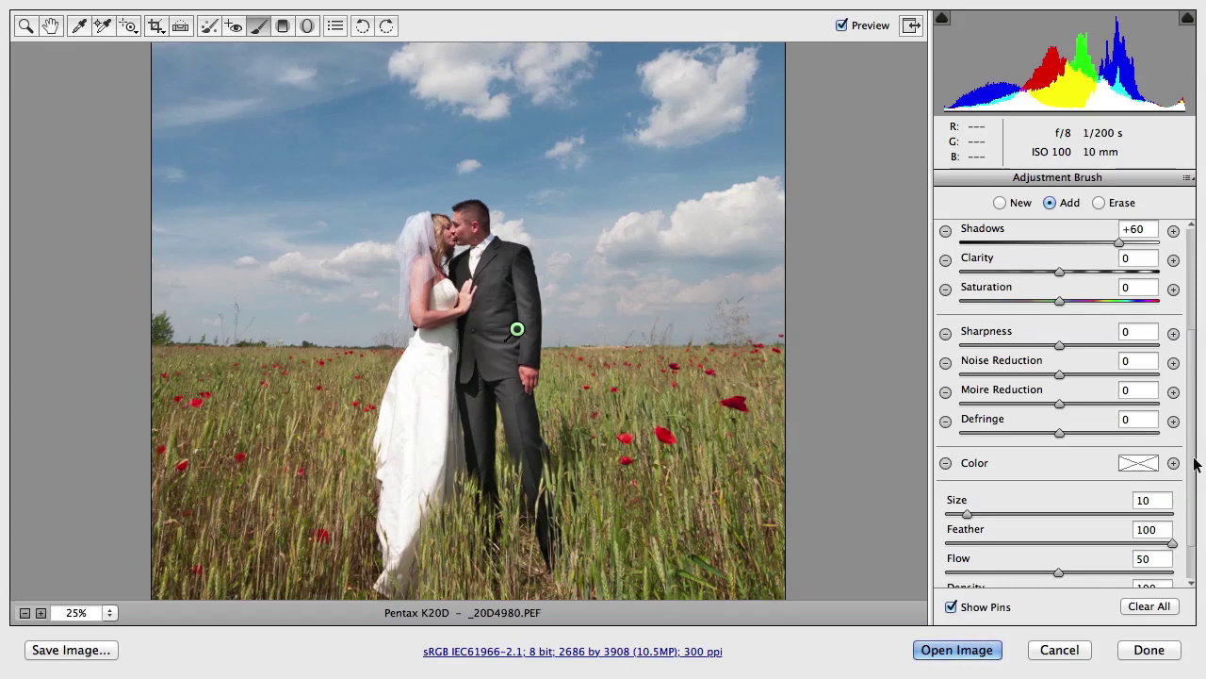
left_click_drag(1193, 462, 1184, 272)
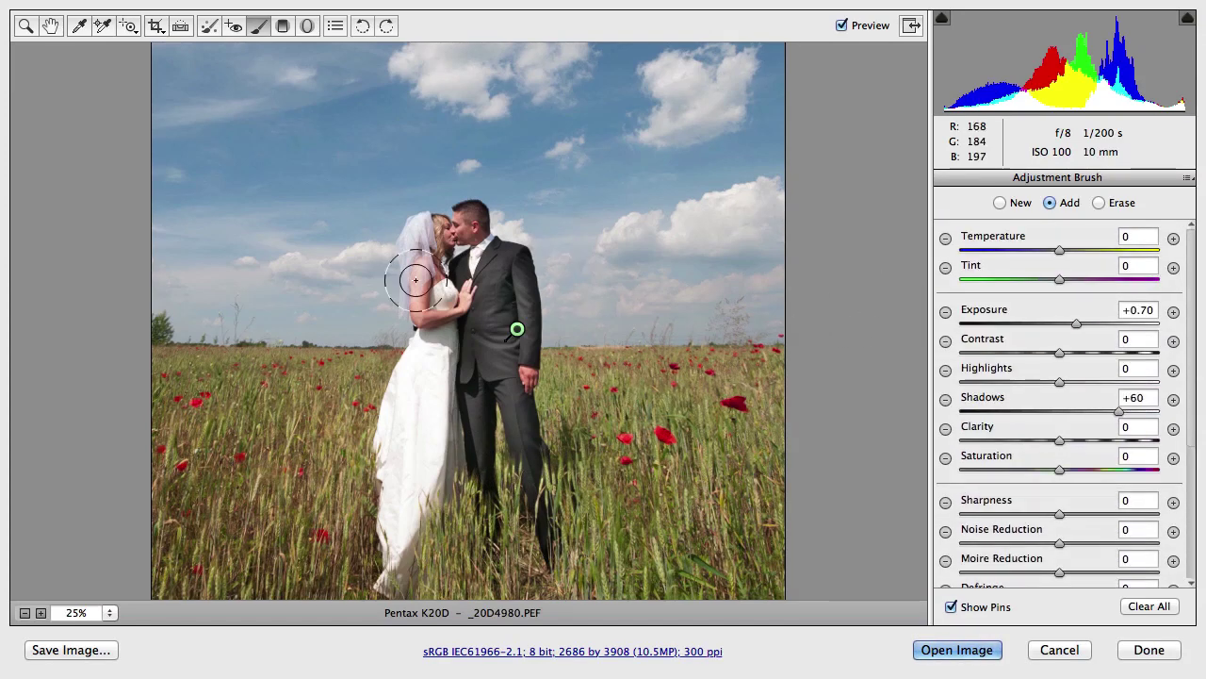
mouse_move(515, 330)
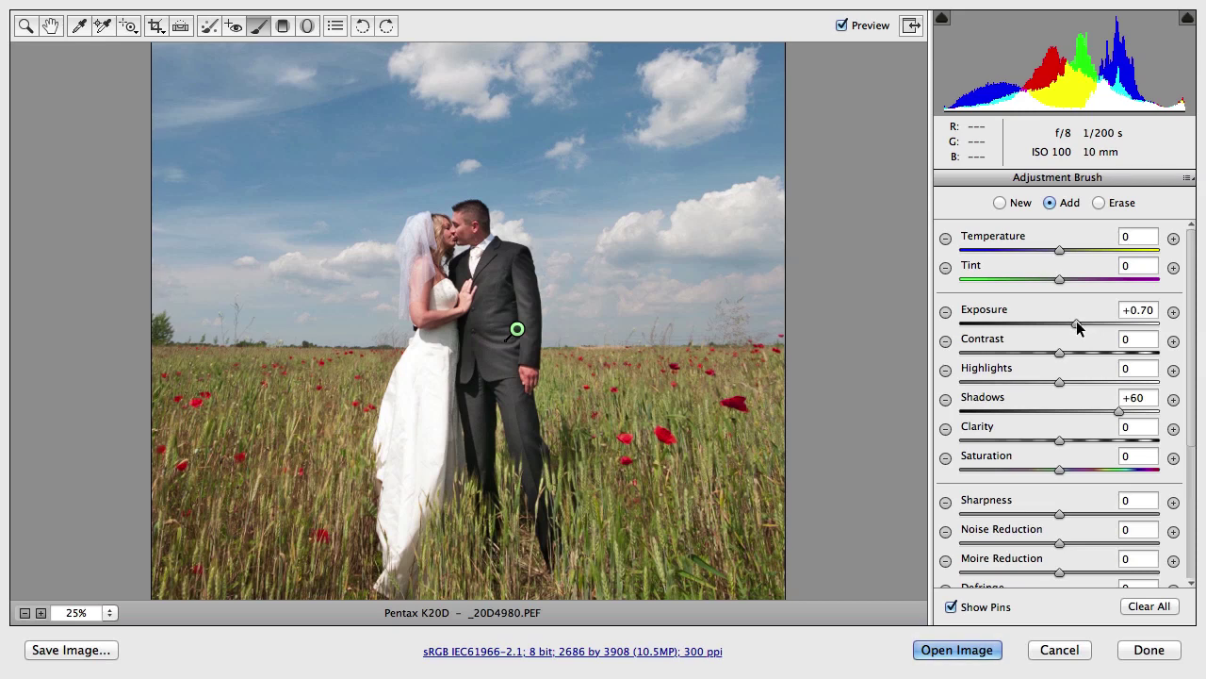
mouse_move(1076, 320)
left_mouse_down()
mouse_move(1095, 320)
mouse_move(1066, 320)
left_mouse_up()
Step: Toggle Preview to compare the suit with and without the adjustment, ending with it shown
left_click(843, 26)
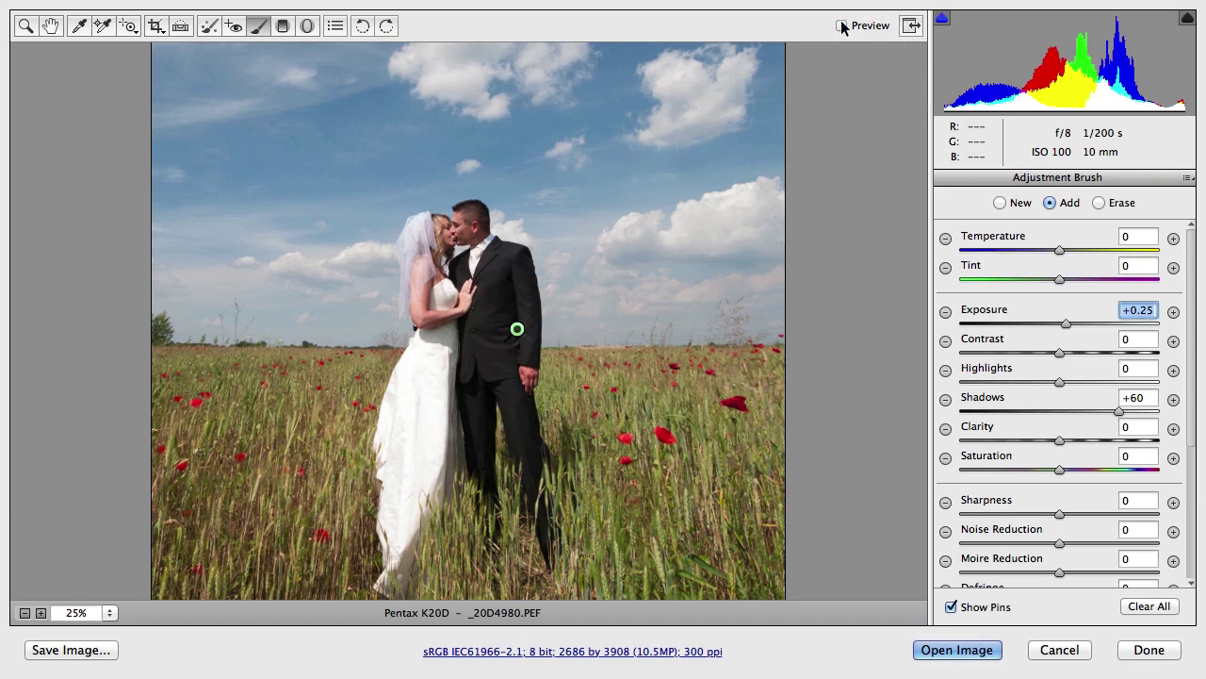
left_click(843, 26)
left_click(843, 26)
left_click(843, 26)
left_click(842, 27)
left_click(843, 26)
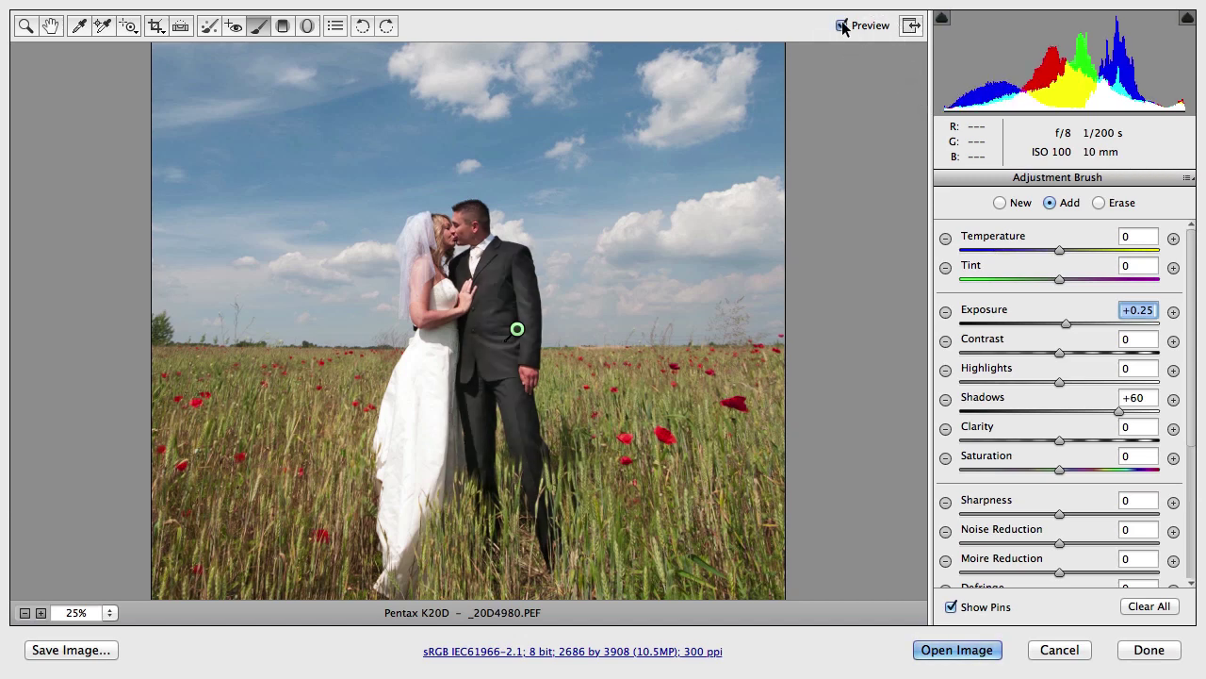
left_click(842, 27)
left_click(842, 26)
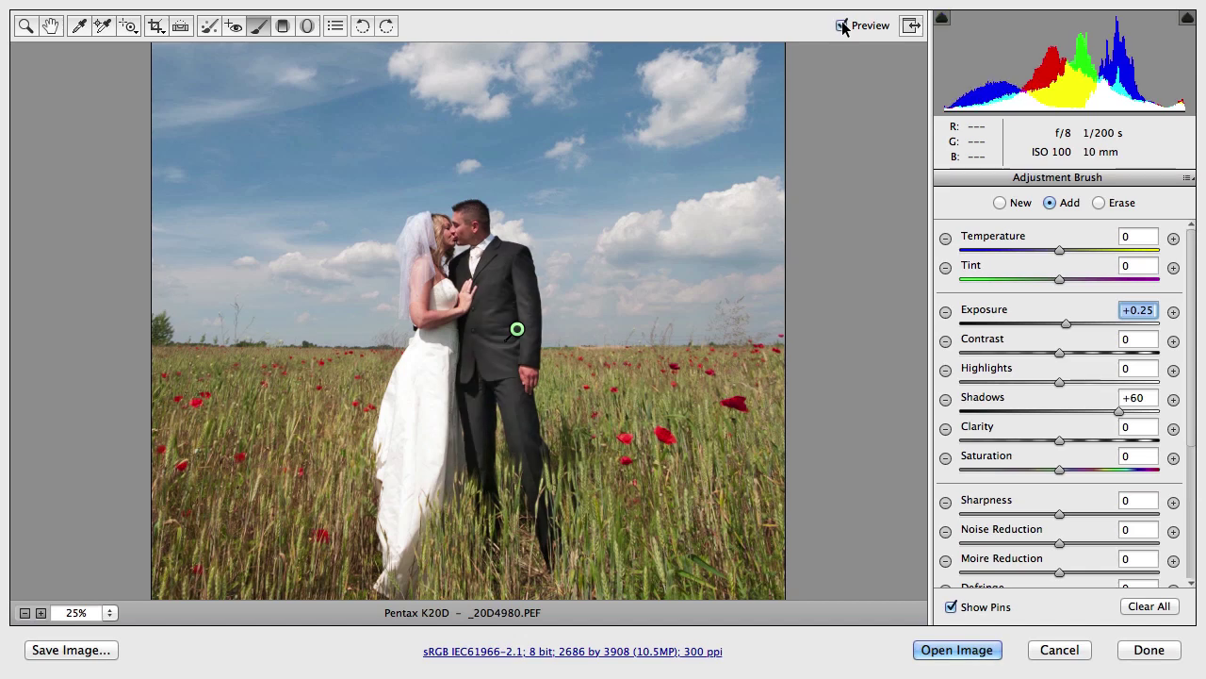
Step: Add a Graduated Filter from the sky's top to the horizon, Shadows reset, Exposure -2.95
left_click(284, 27)
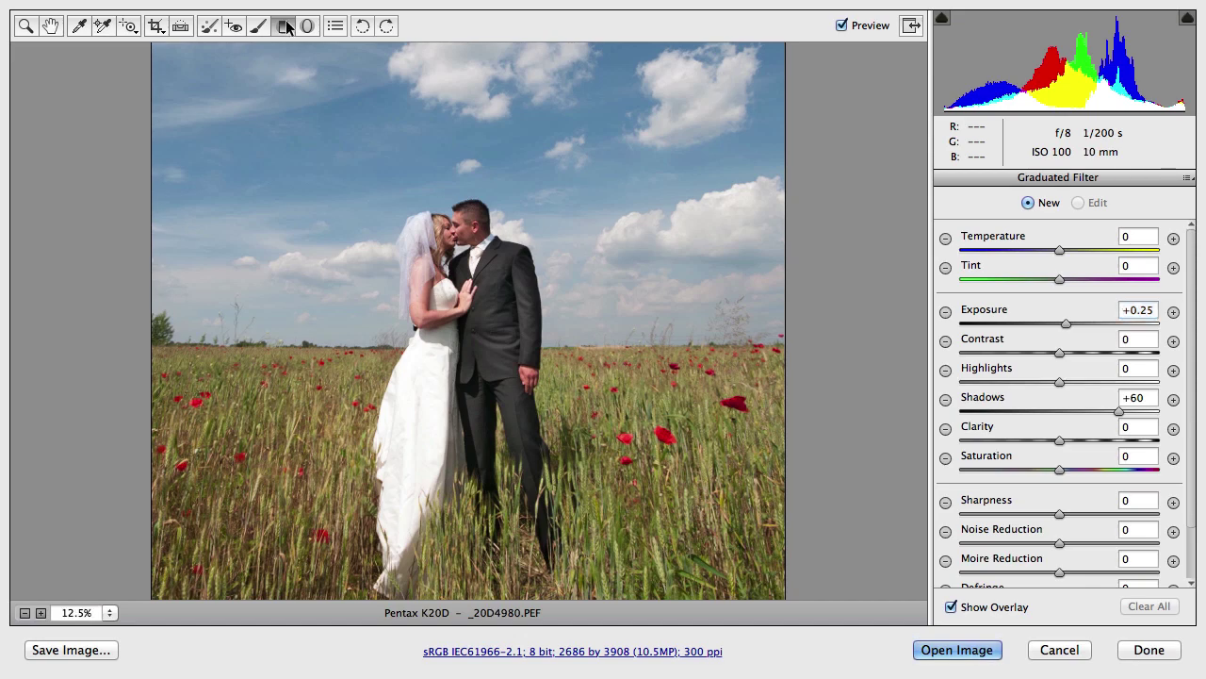
key("super+minus")
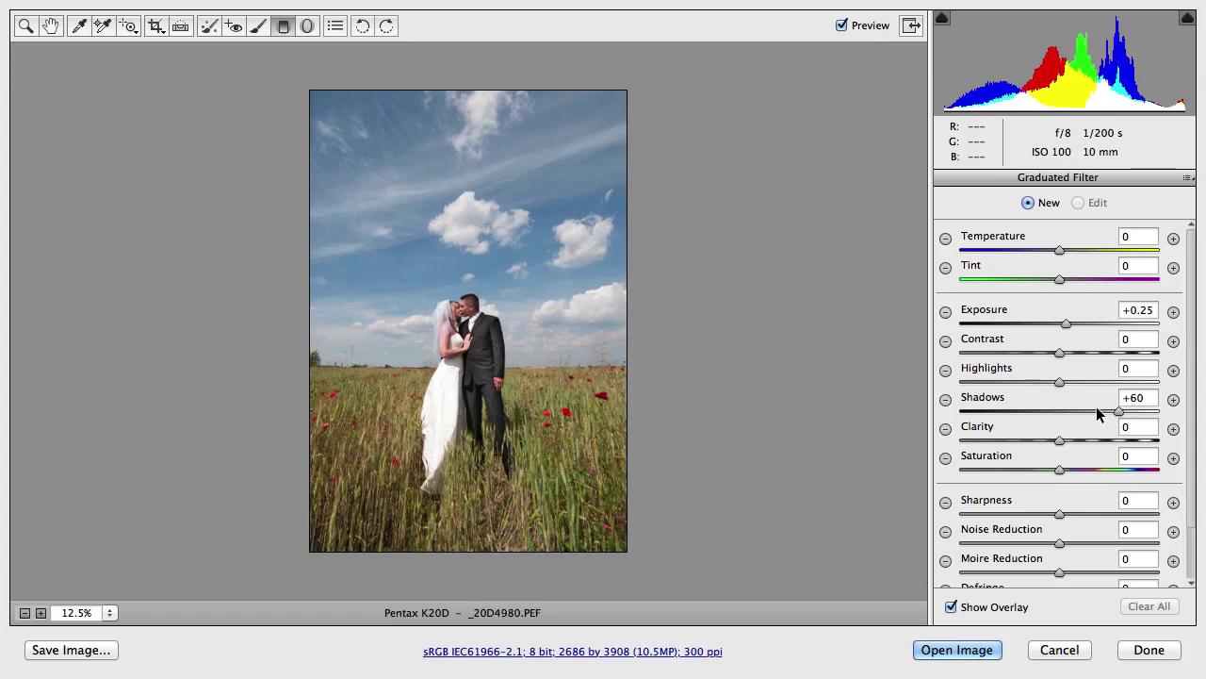
double_click(1119, 412)
left_click_drag(1065, 326, 1043, 326)
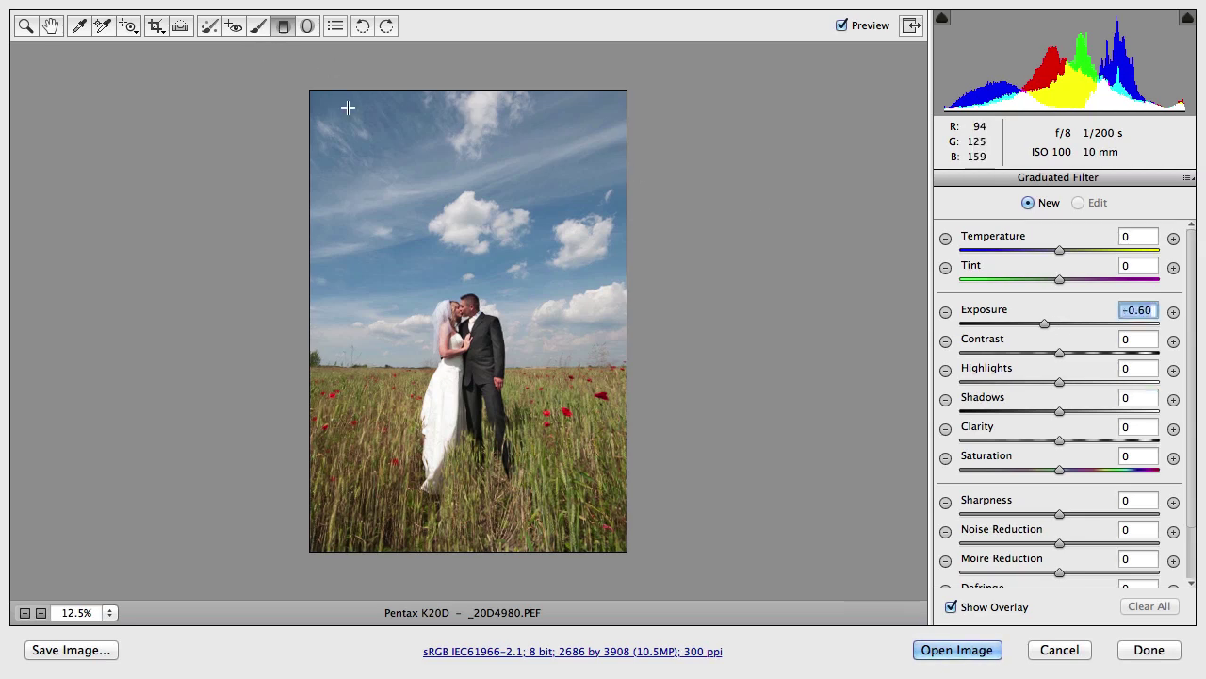
left_click_drag(455, 116, 456, 351)
left_click_drag(1044, 325, 961, 318)
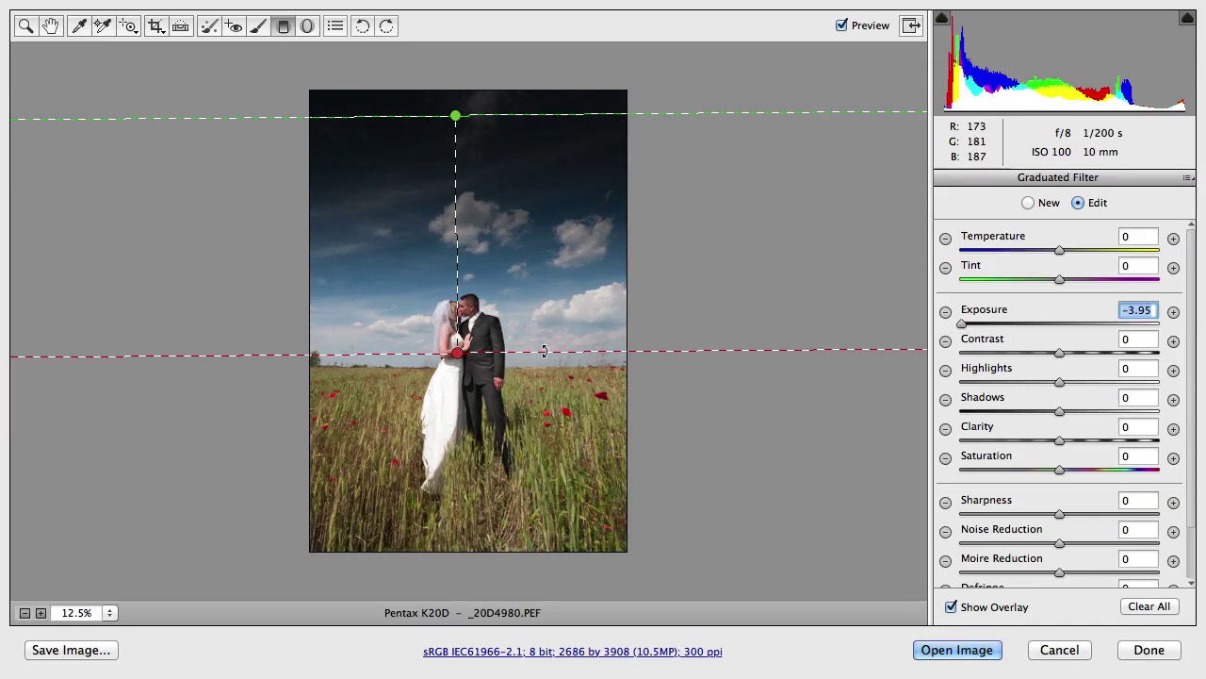
left_click_drag(962, 323, 986, 321)
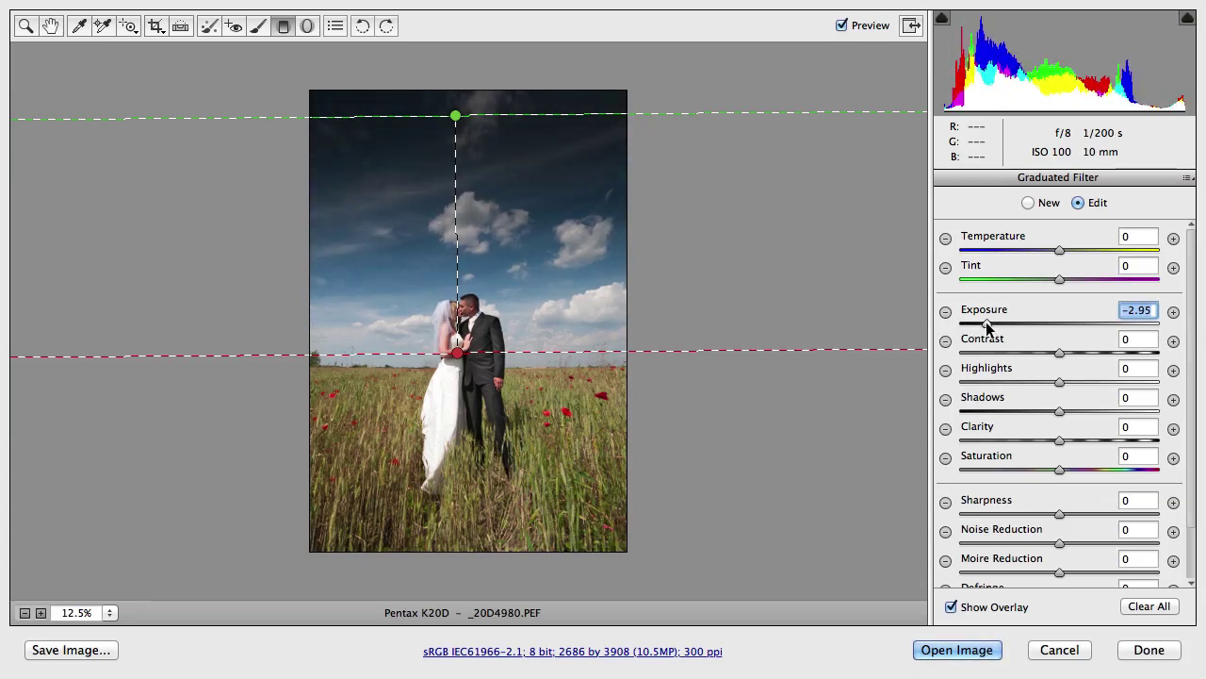
Step: Draw a Radial Filter ellipse around the couple with Exposure +0.55, Sharpness +40, Clarity +51
left_click(308, 29)
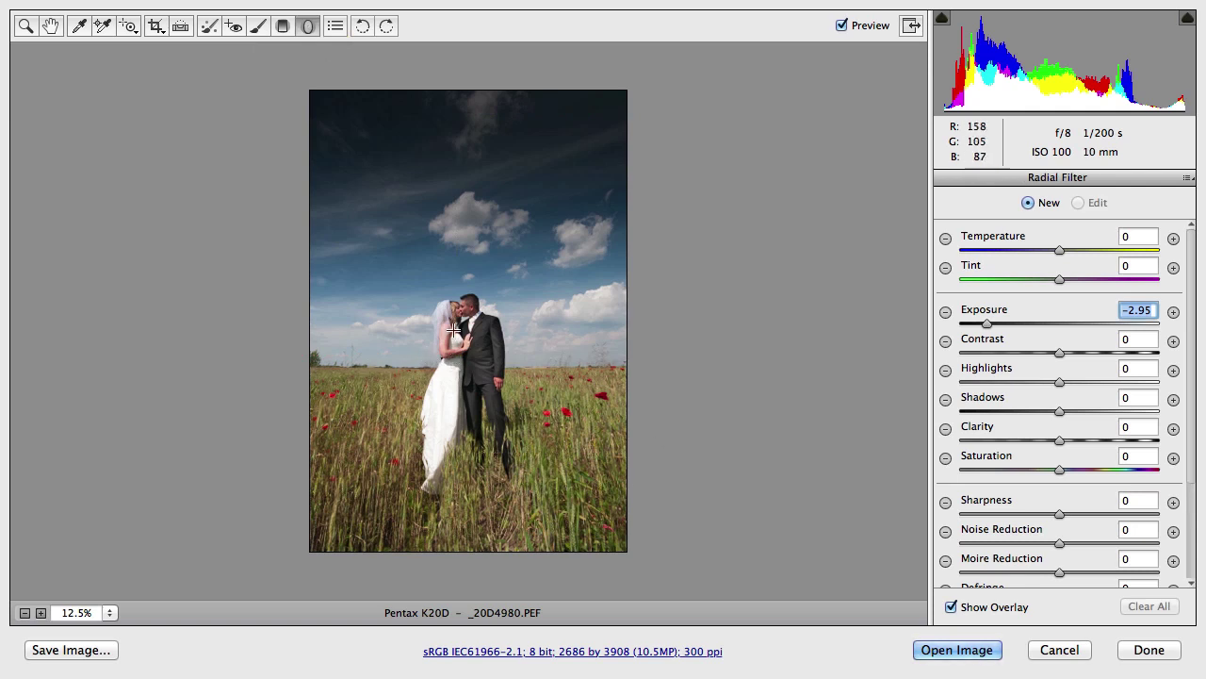
mouse_move(465, 369)
left_mouse_down()
mouse_move(483, 320)
mouse_move(543, 258)
left_mouse_up()
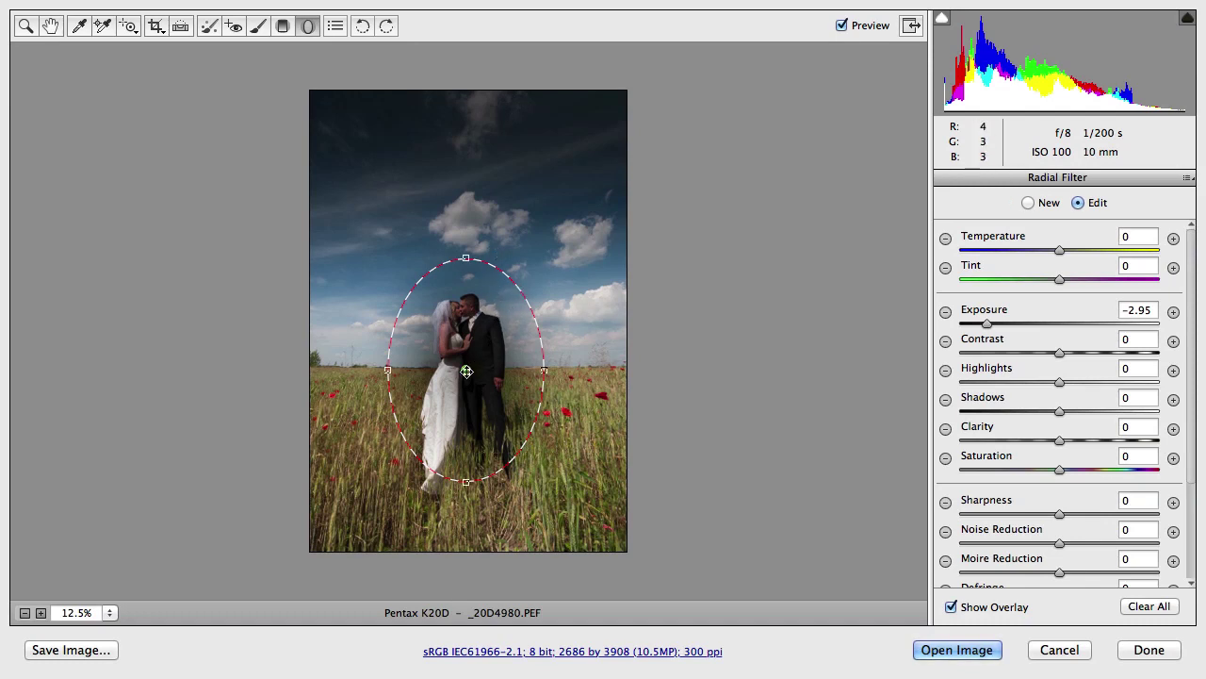
left_click_drag(465, 371, 465, 378)
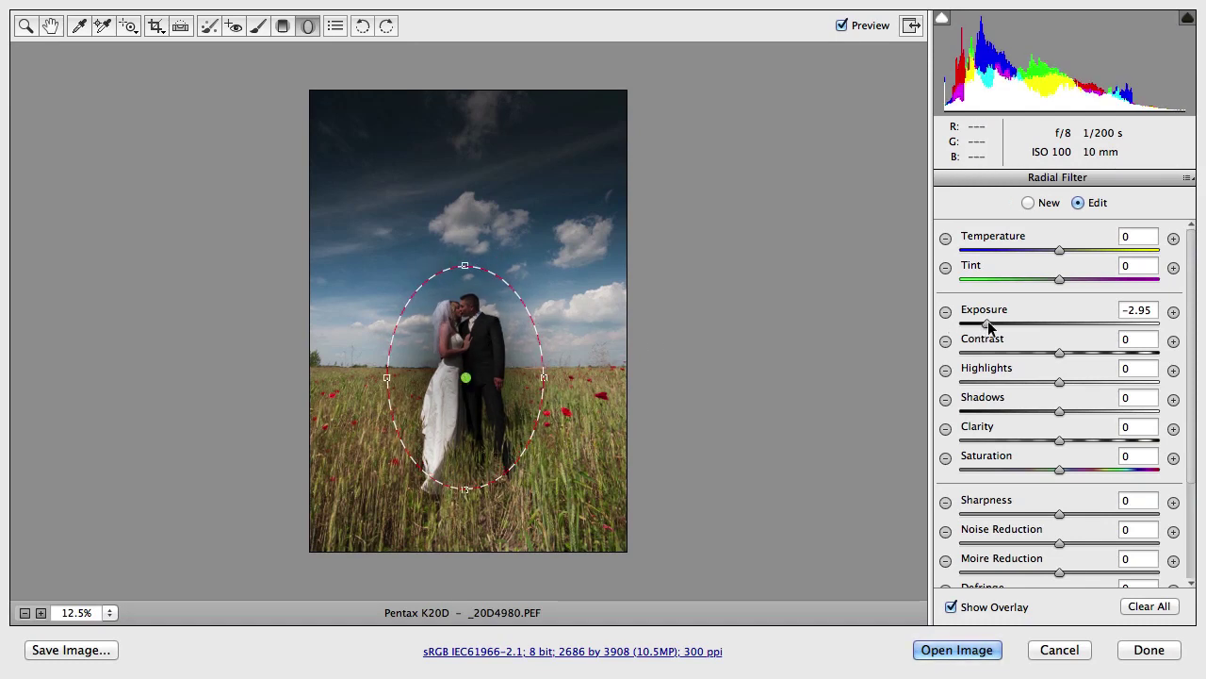
left_click_drag(988, 324, 1072, 319)
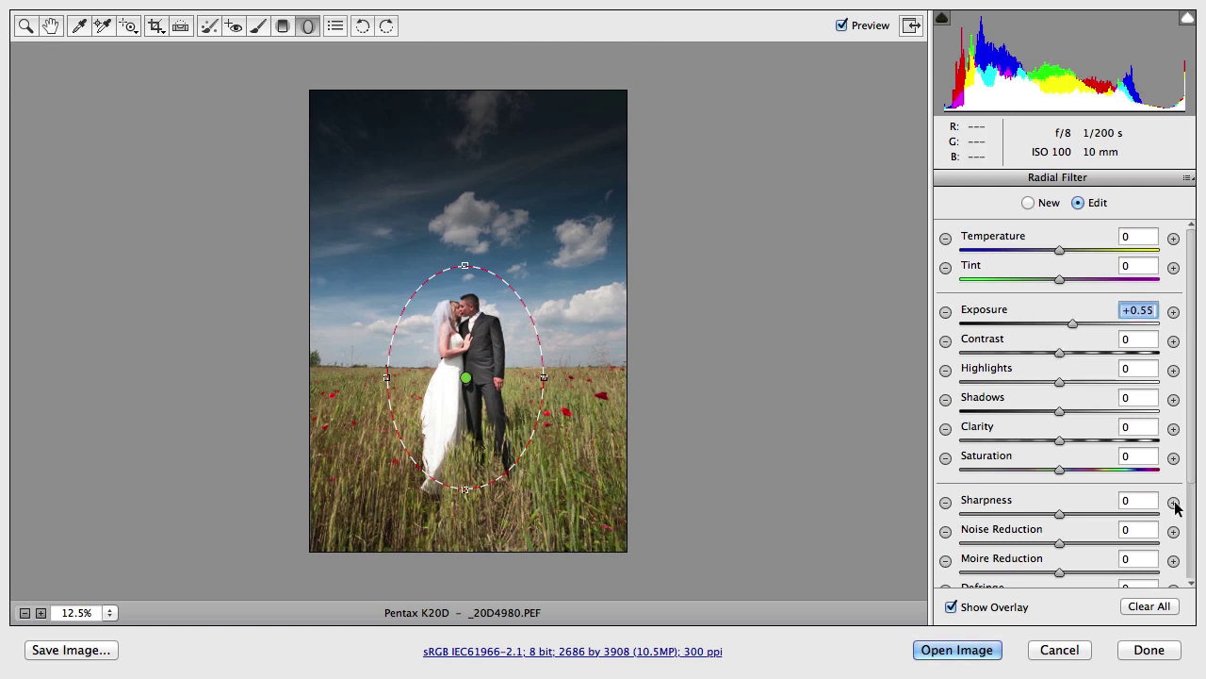
left_click_drag(1059, 514, 1097, 503)
left_click_drag(1059, 440, 1105, 443)
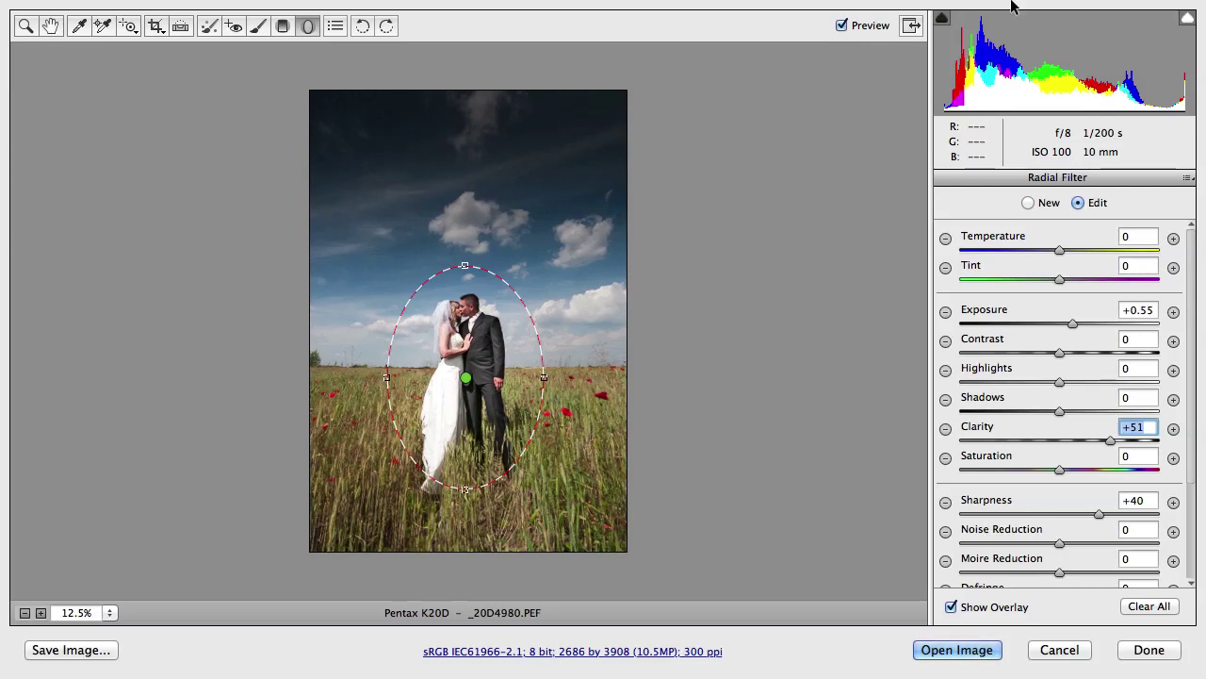
Step: Compare the couple at 25% with Preview toggled, then return to 12.5% and the Hand tool
key("ctrl+plus")
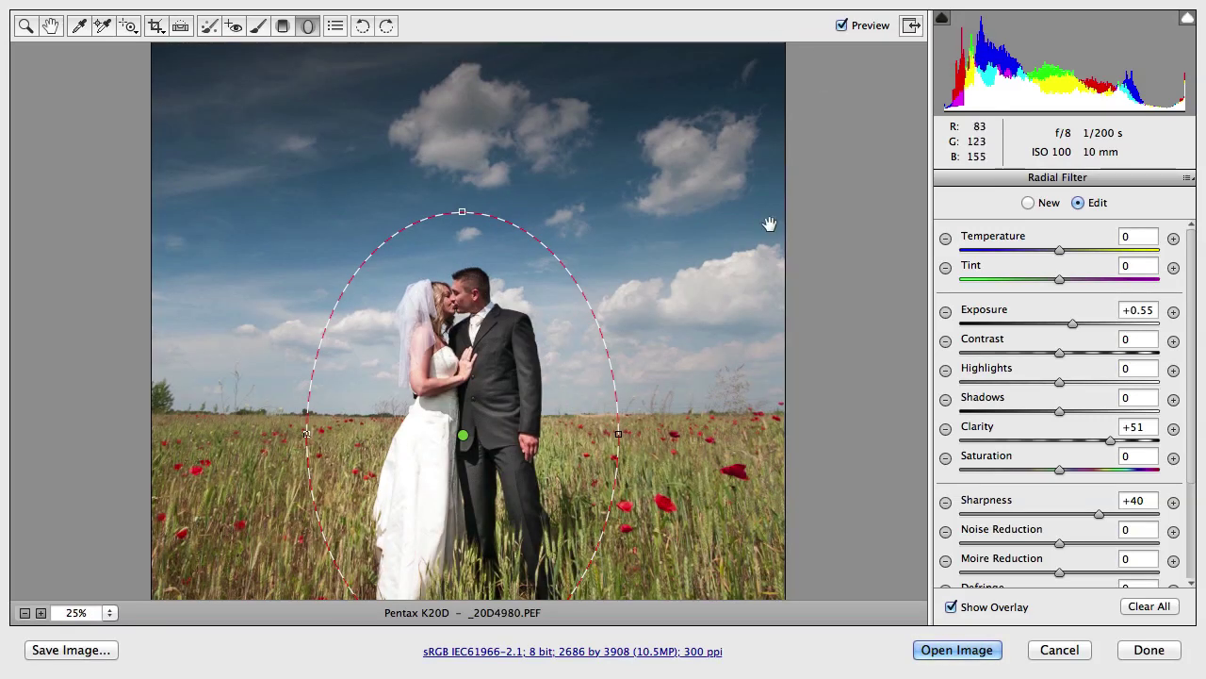
scroll(571, 178, "down", 5)
scroll(657, 136, "up", 2)
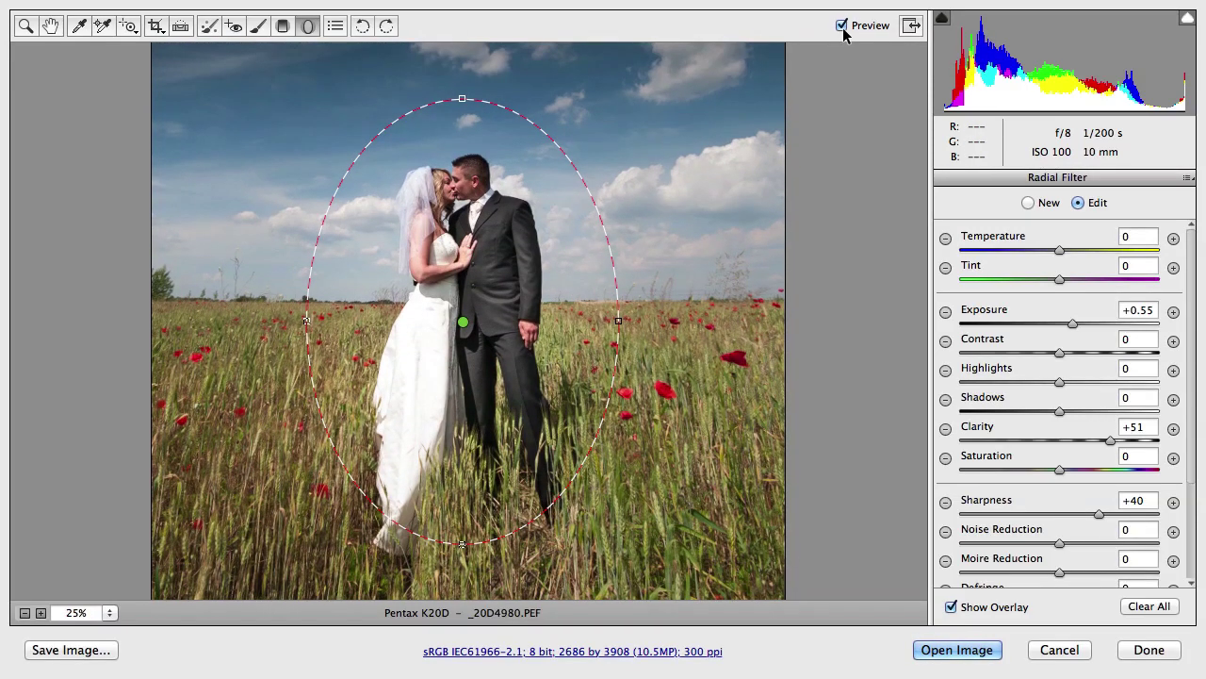
left_click(841, 26)
left_click(842, 26)
left_click(842, 27)
left_click(843, 28)
left_click(842, 27)
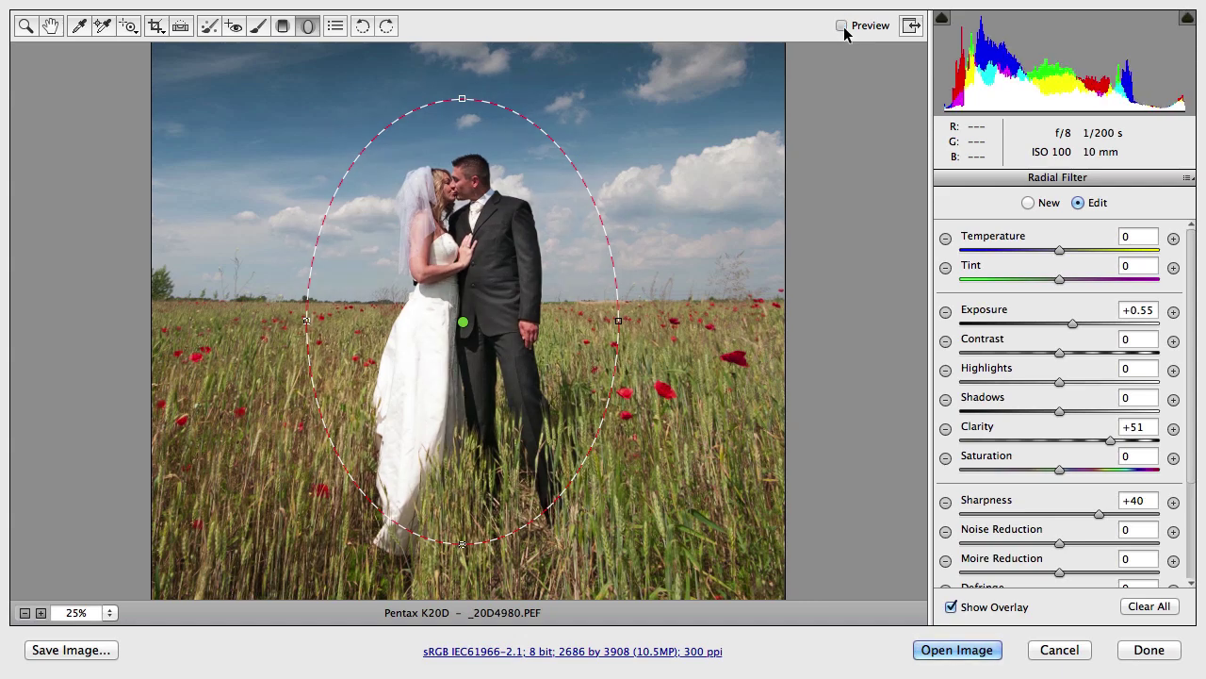
left_click(842, 27)
key("super+minus")
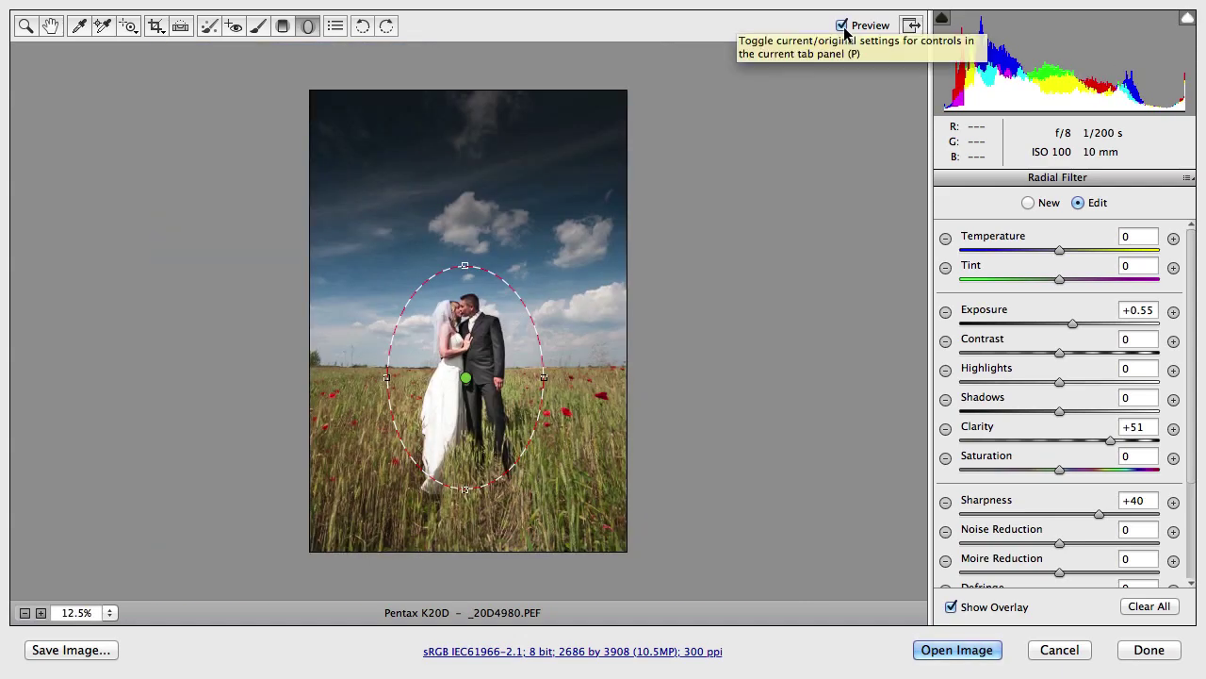
key("h")
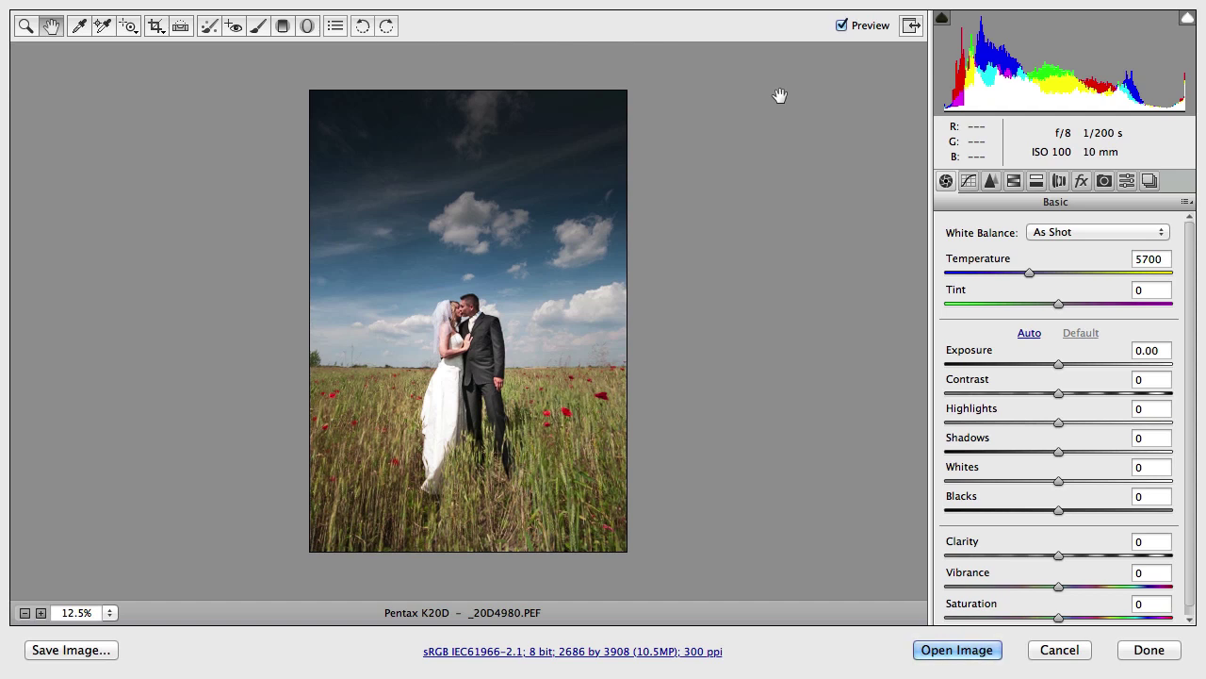
left_click(323, 29)
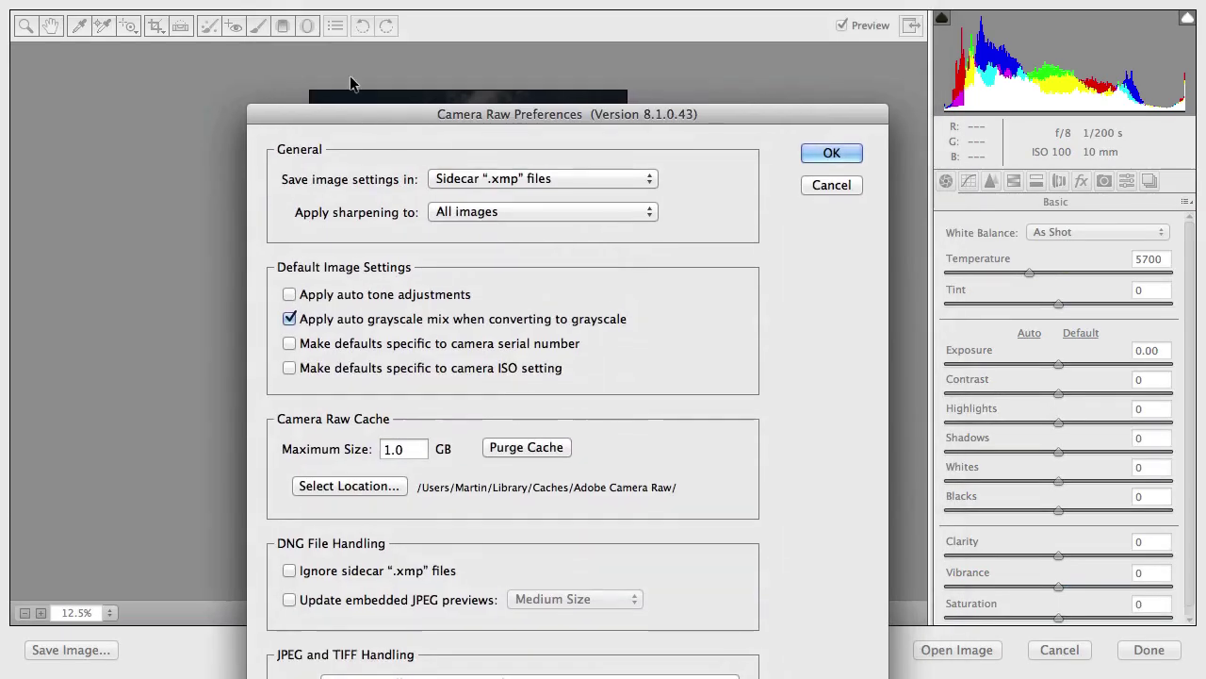
left_click(836, 185)
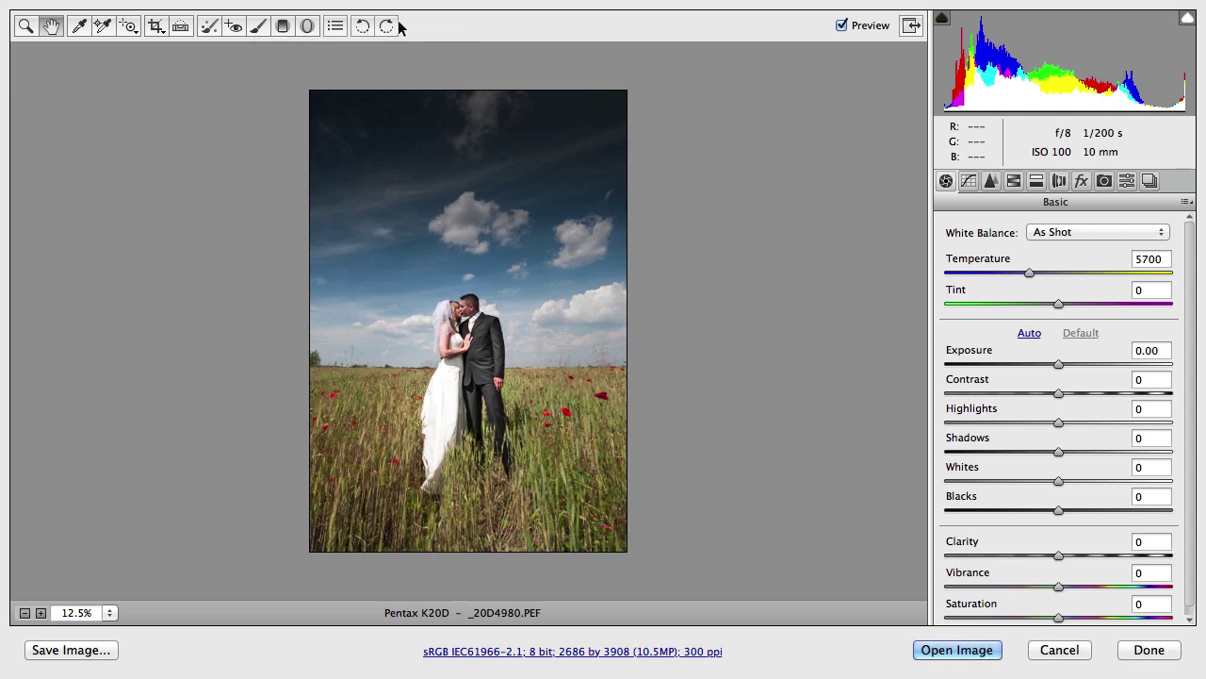
key("l")
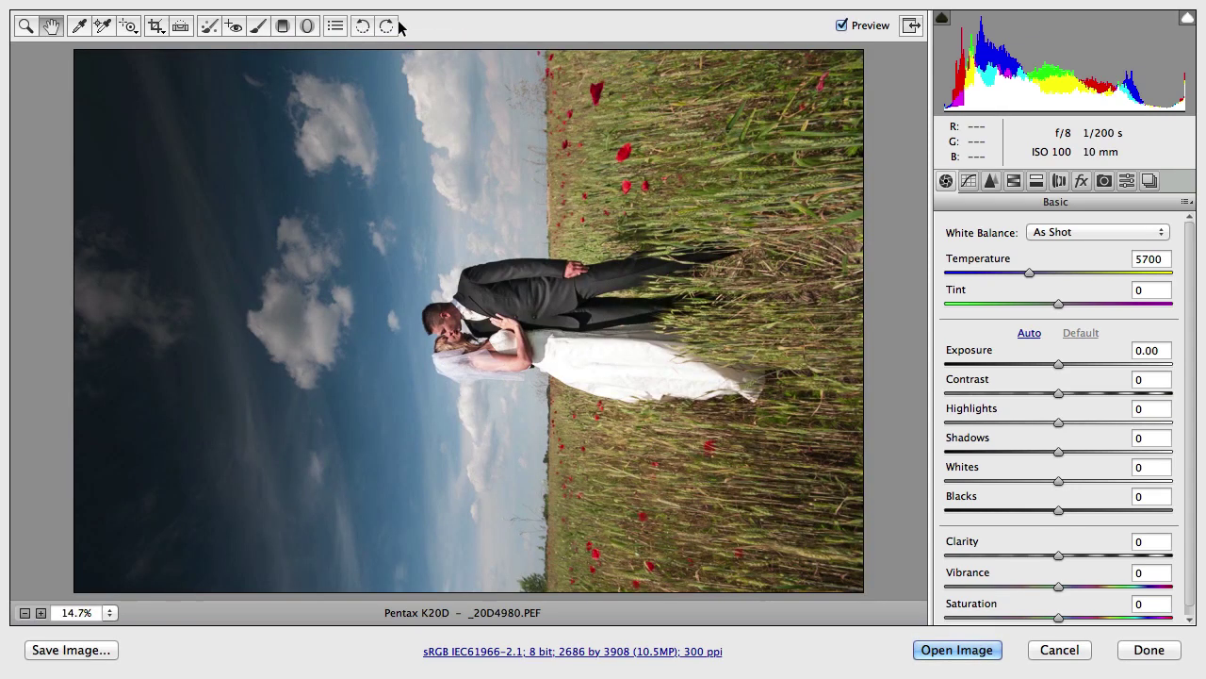
key("r")
key("r")
key("l")
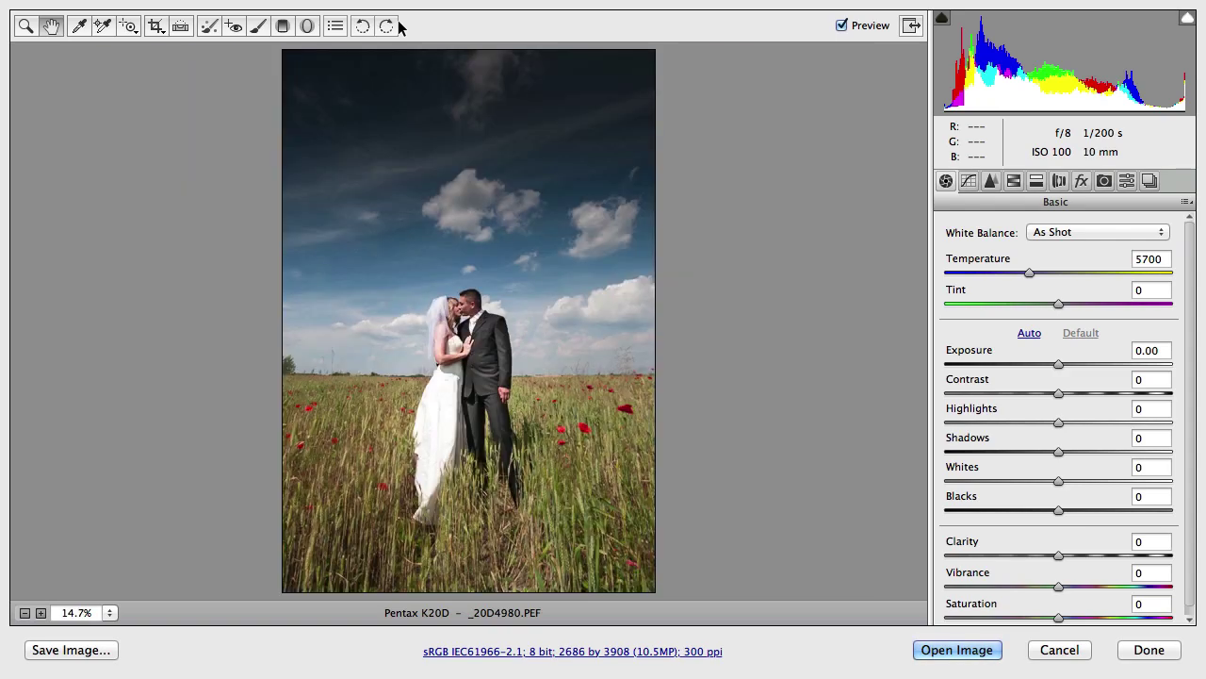